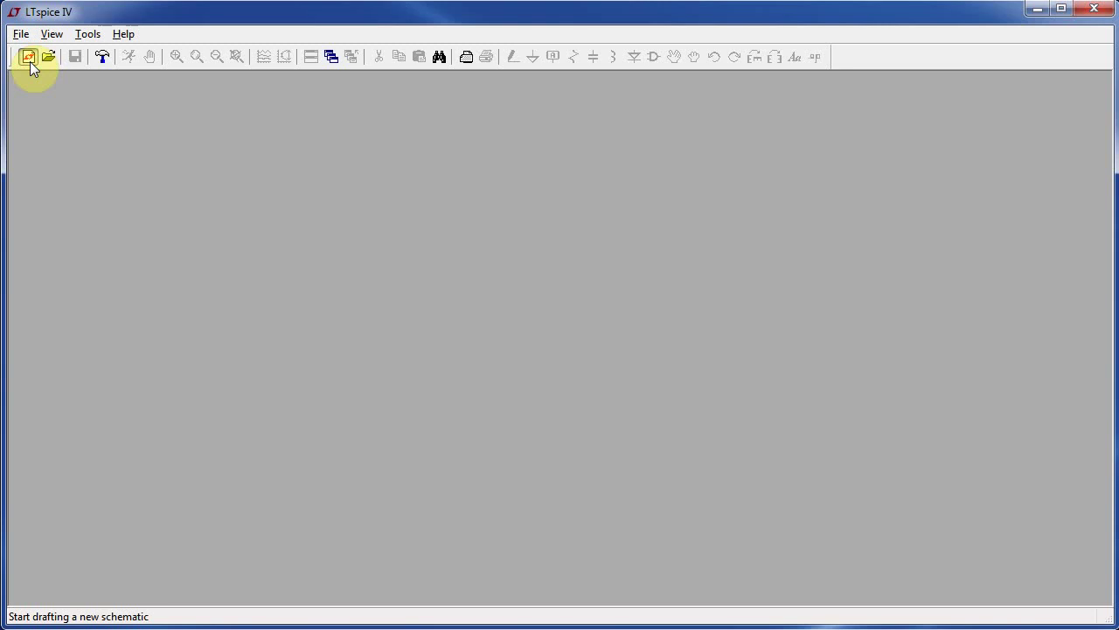
Step: Close the extra Draft2 schematic and start a fresh blank Draft3.asc
click(28, 57)
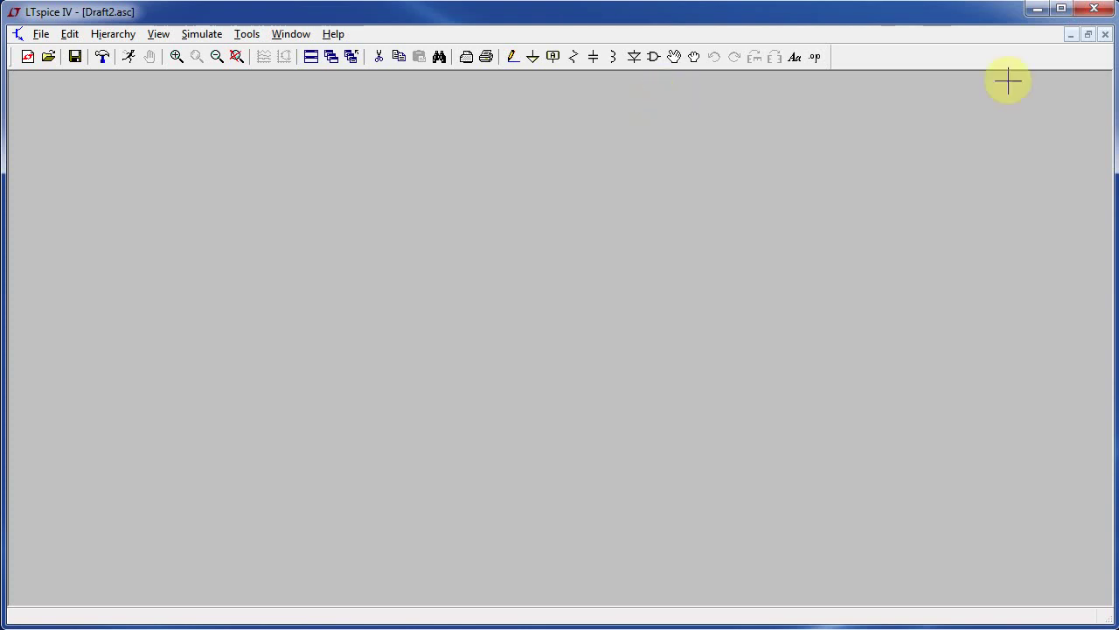
click(1105, 34)
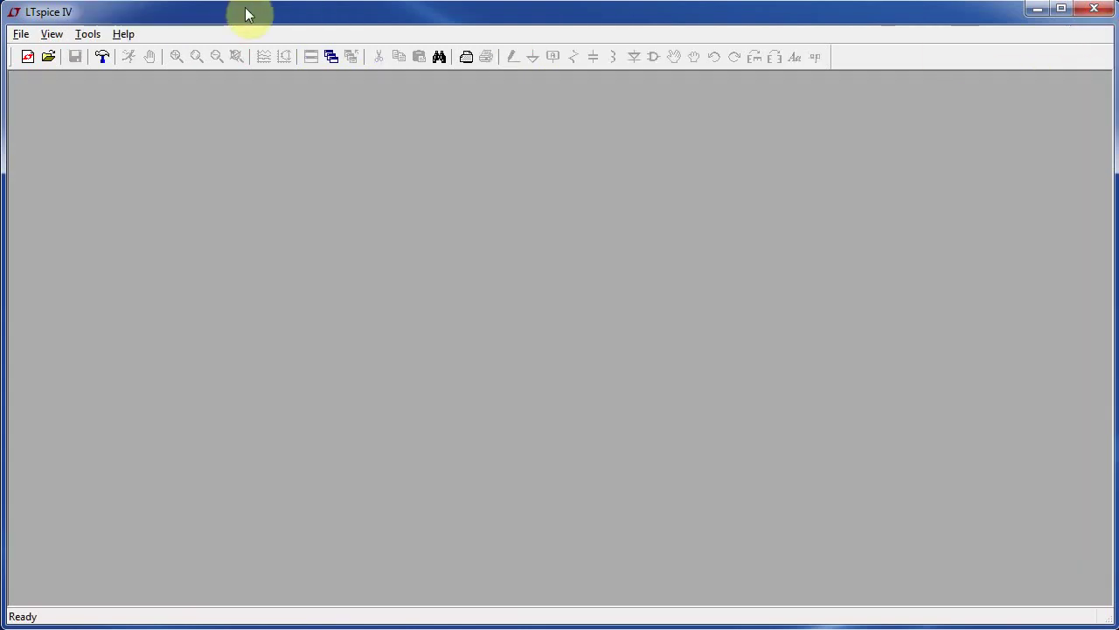
click(26, 62)
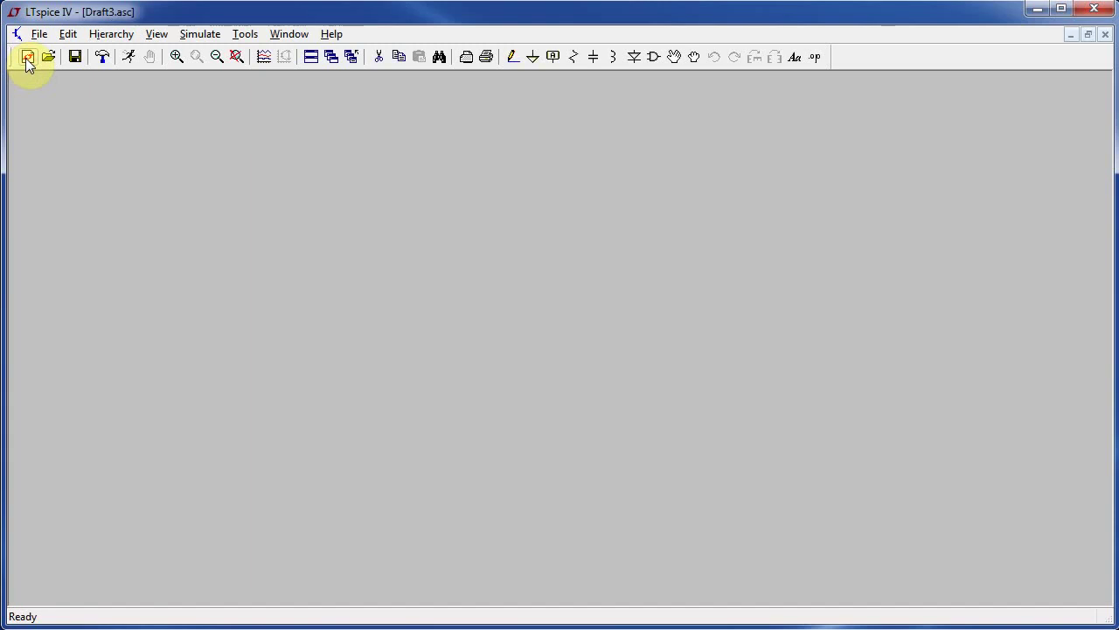
Step: Save the blank schematic in Libraries > Documents as test-schematic.asc
click(39, 35)
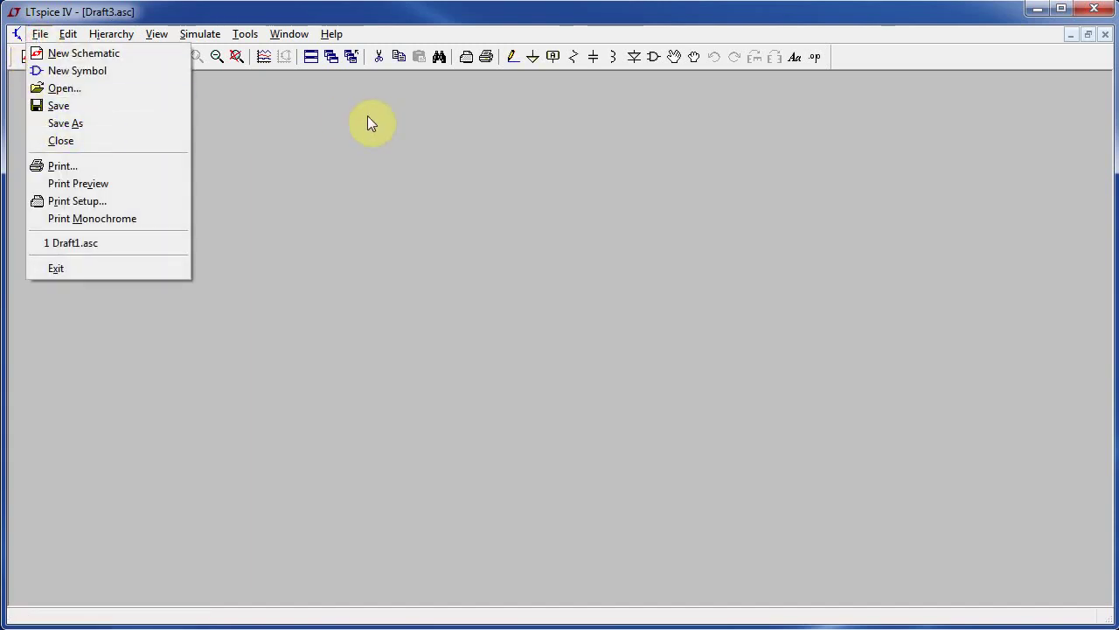
click(112, 124)
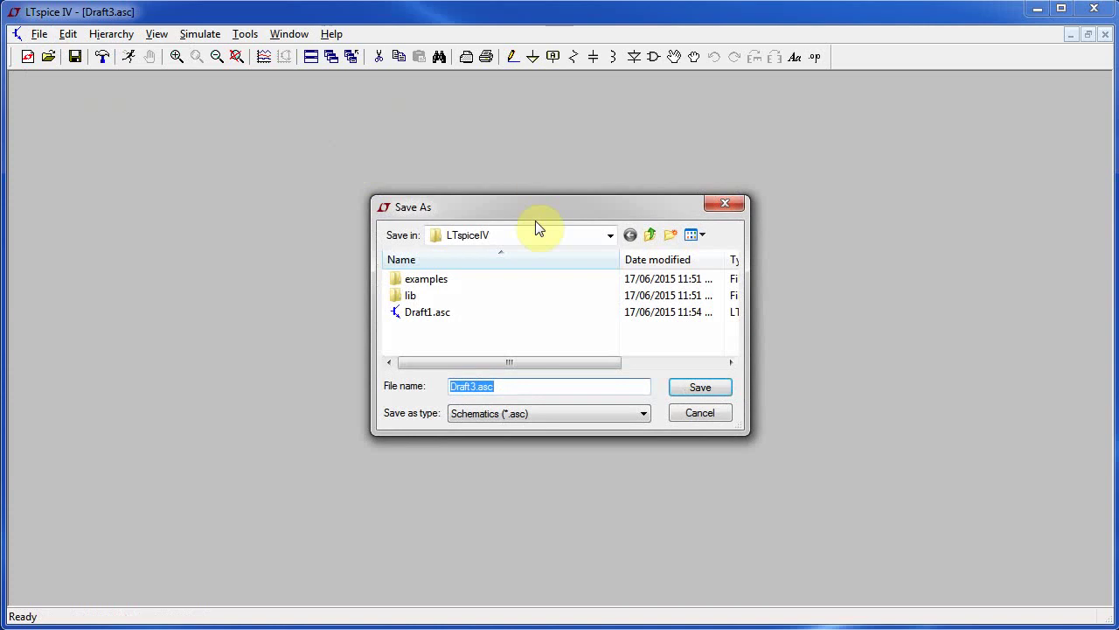
click(610, 236)
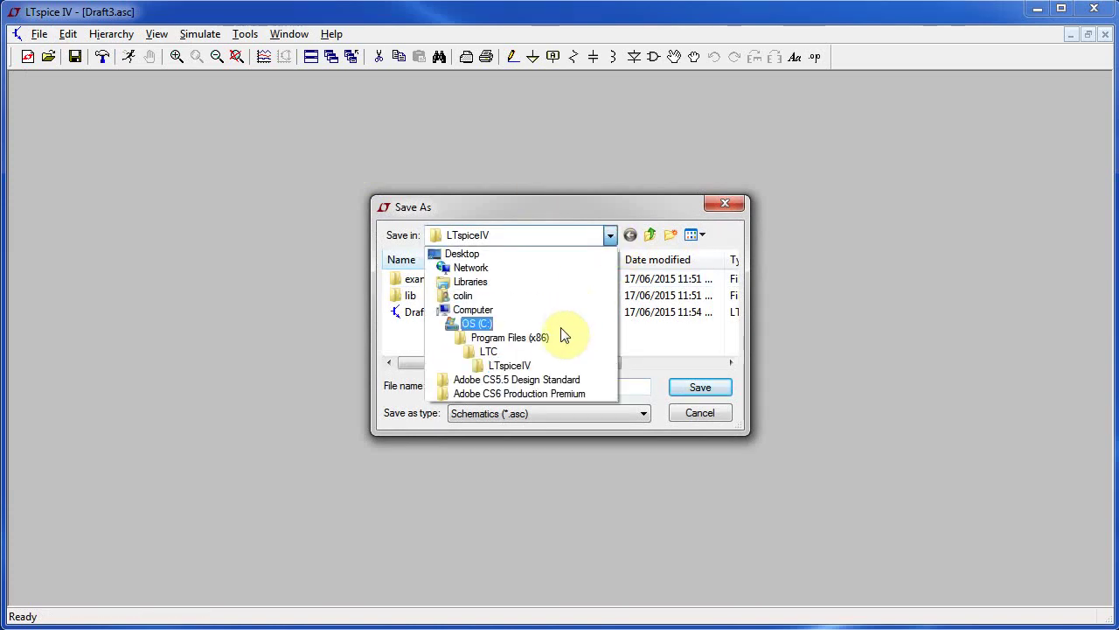
click(522, 281)
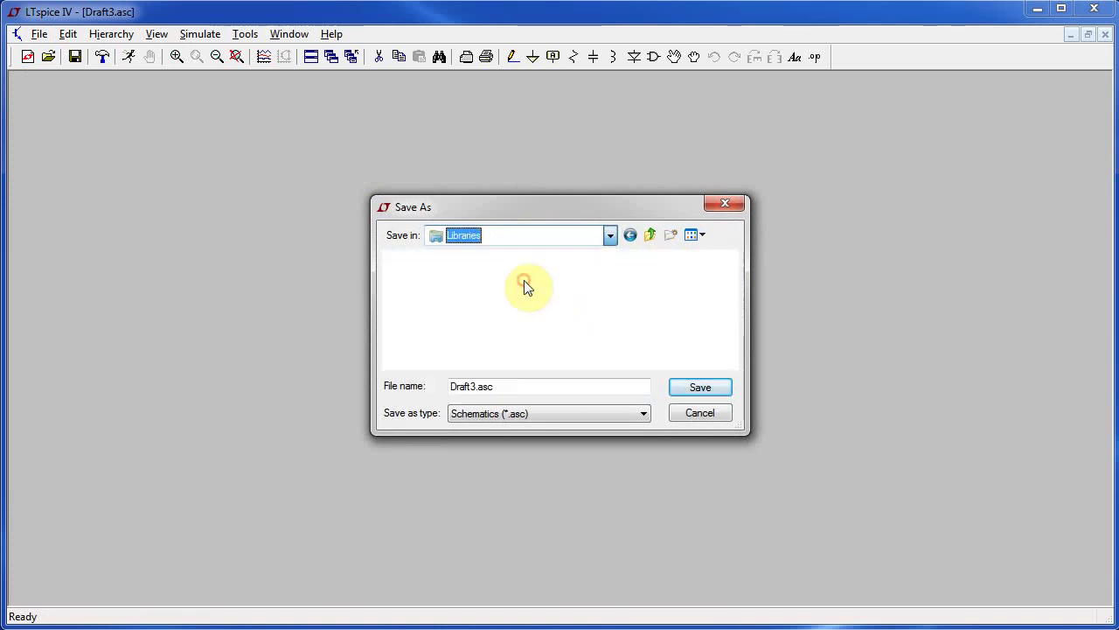
double_click(517, 285)
click(528, 387)
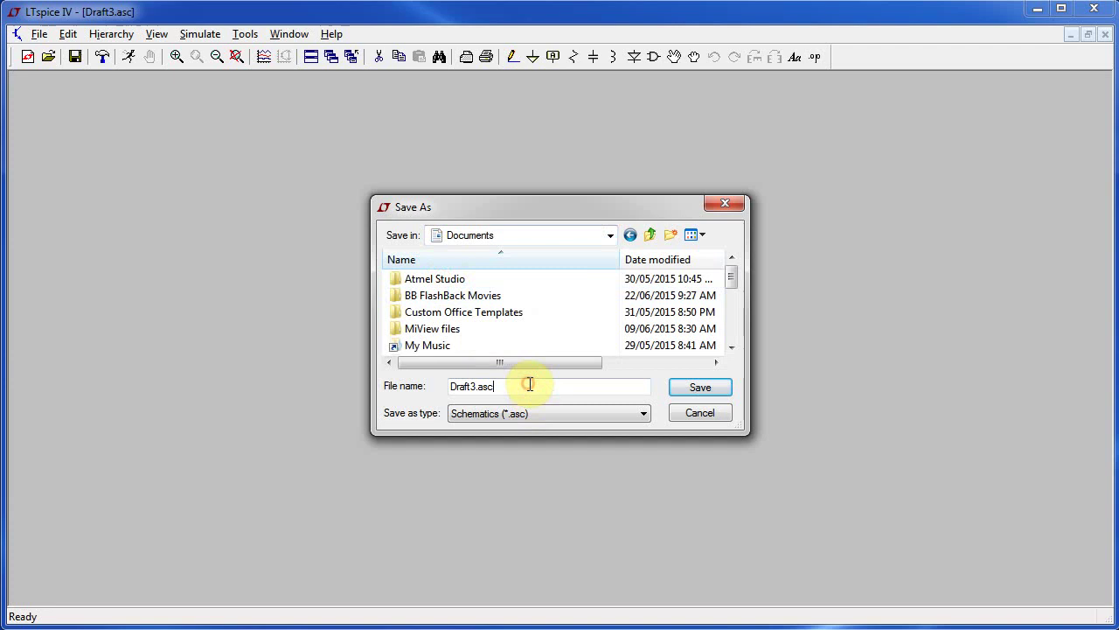
double_click(530, 384)
text(test-schematic)
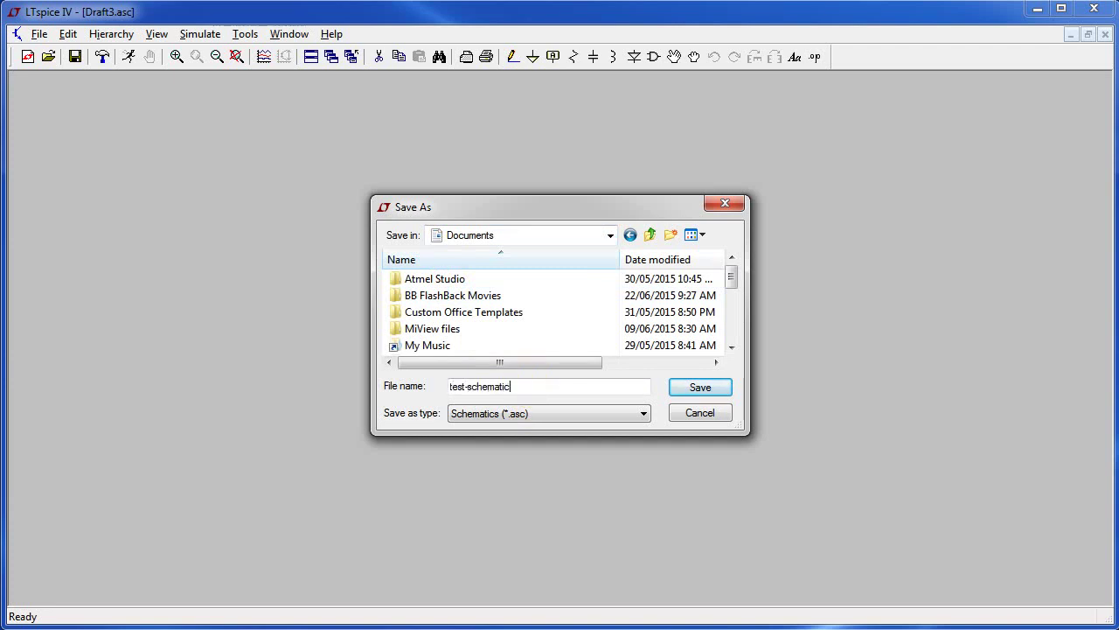
key(Return)
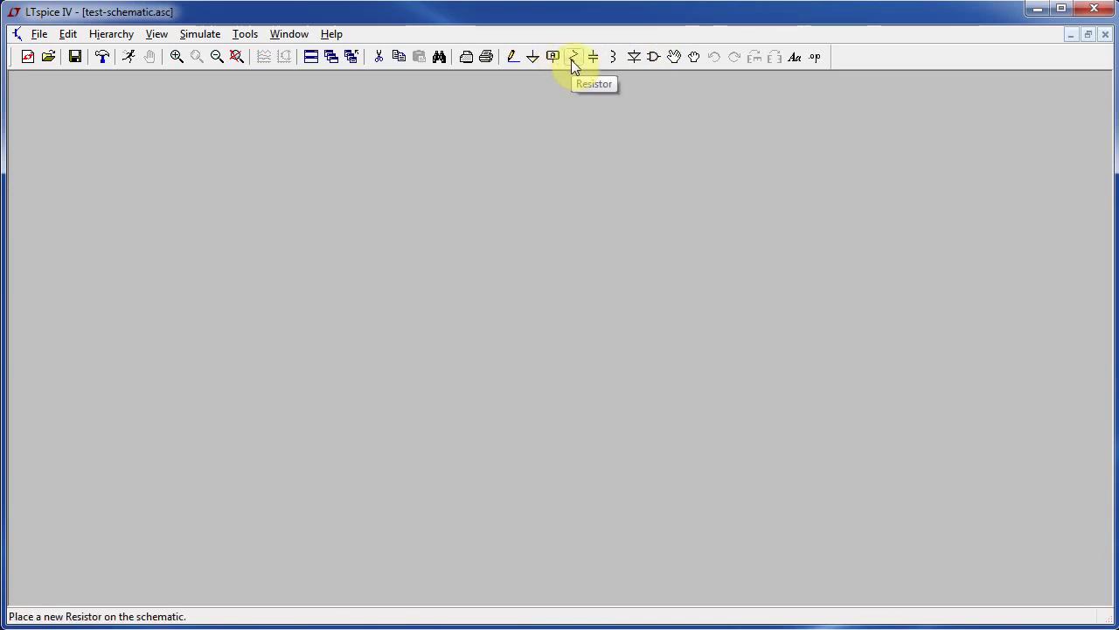
Step: Open the component library, widen the symbol chooser and select the 'voltage' symbol
click(654, 58)
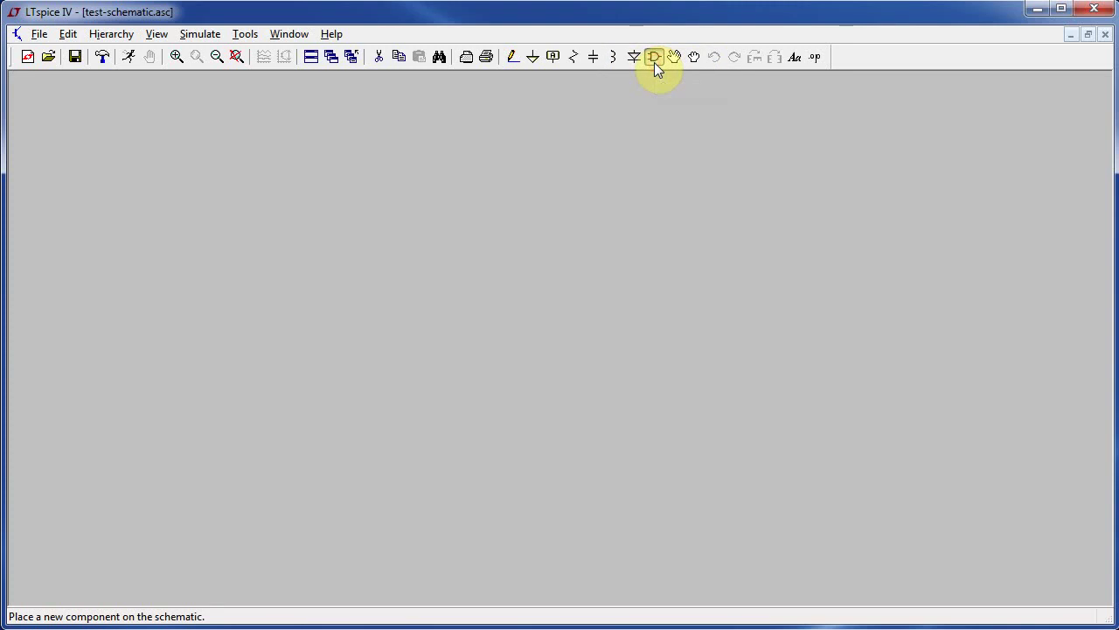
drag(752, 318, 1002, 331)
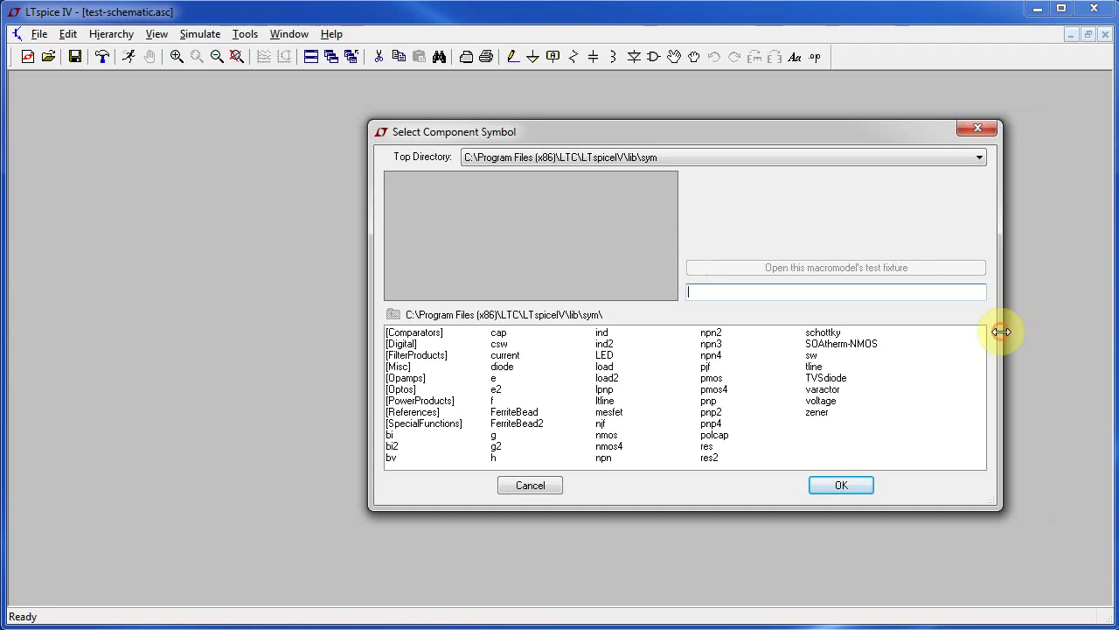
click(834, 403)
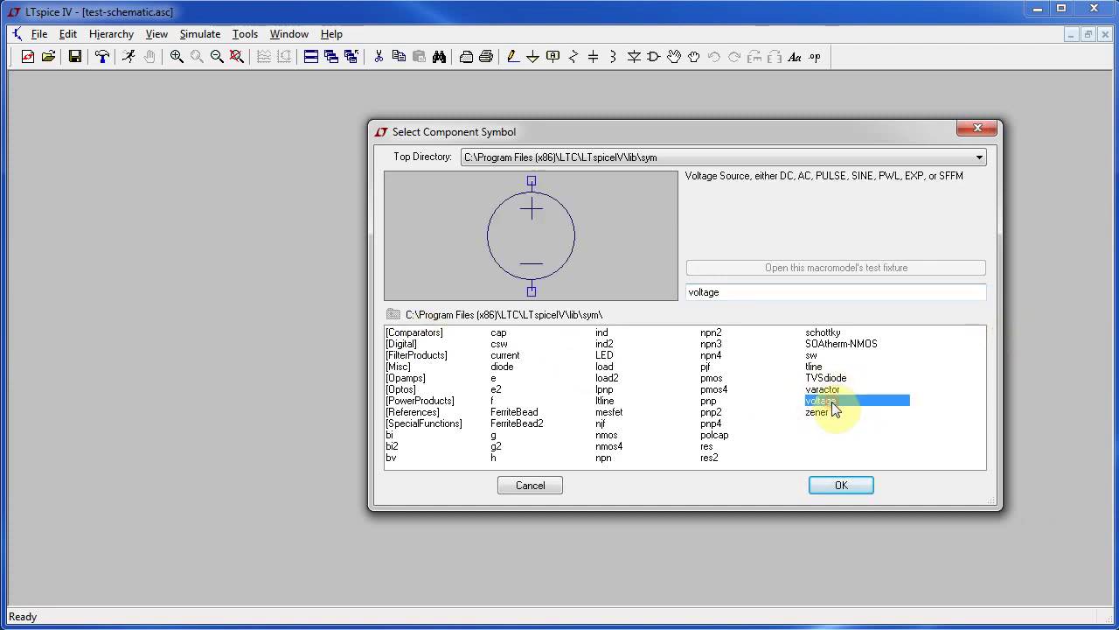
Step: Place voltage source V1 on the schematic and give it a DC value of 10
click(855, 482)
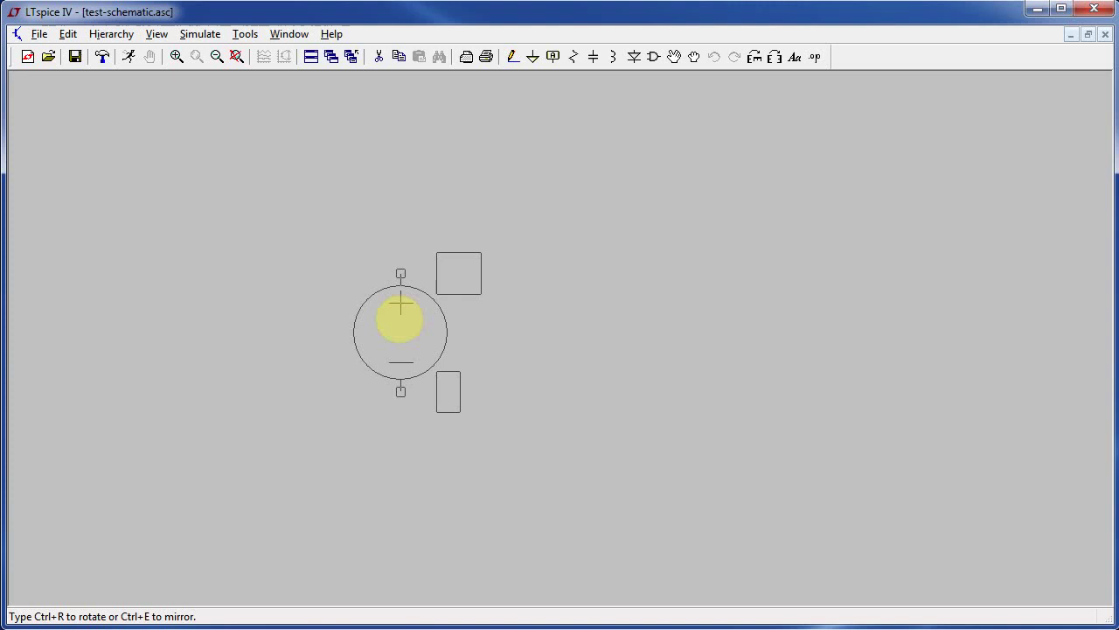
click(400, 320)
right_click(617, 308)
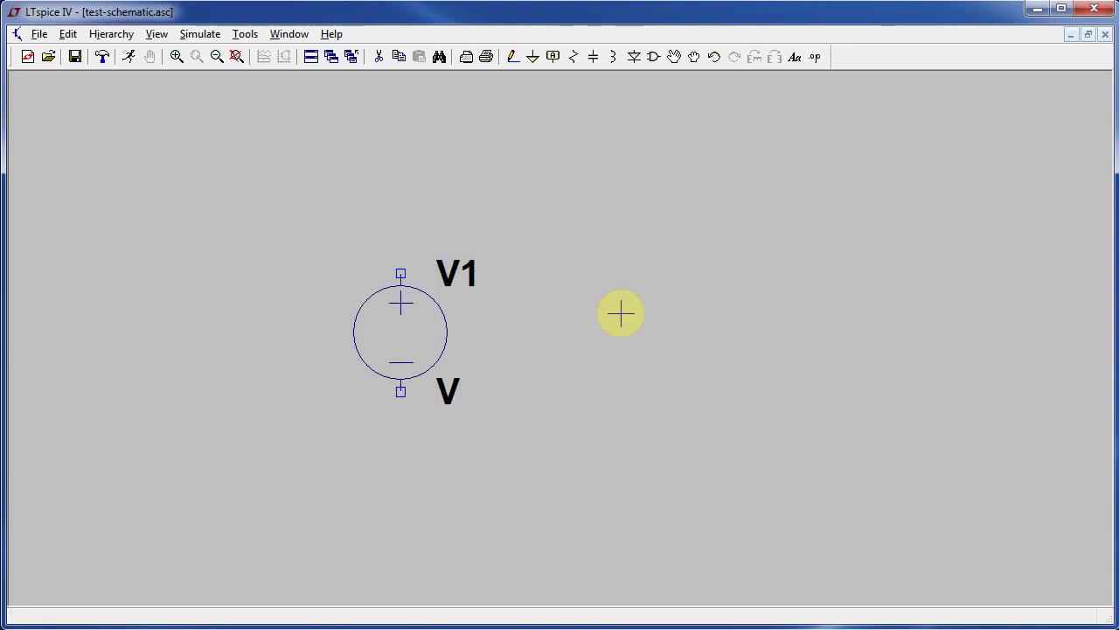
right_click(385, 349)
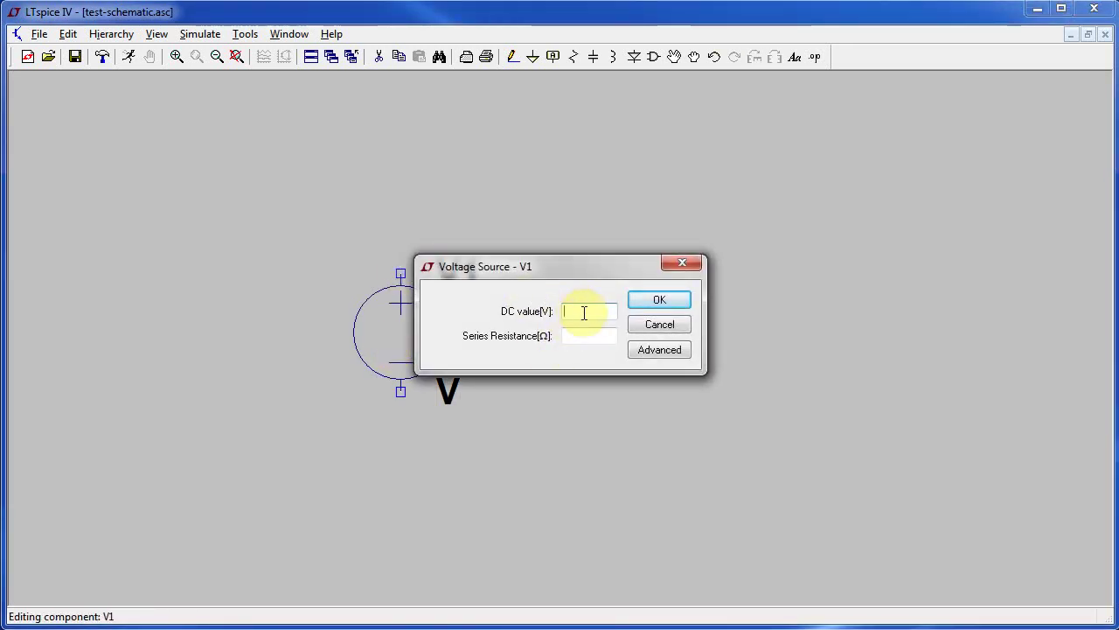
text(10)
key(Return)
Step: Make V1 a SINE source with 0 DC offset, 1 V amplitude and 1000 Hz frequency
right_click(429, 323)
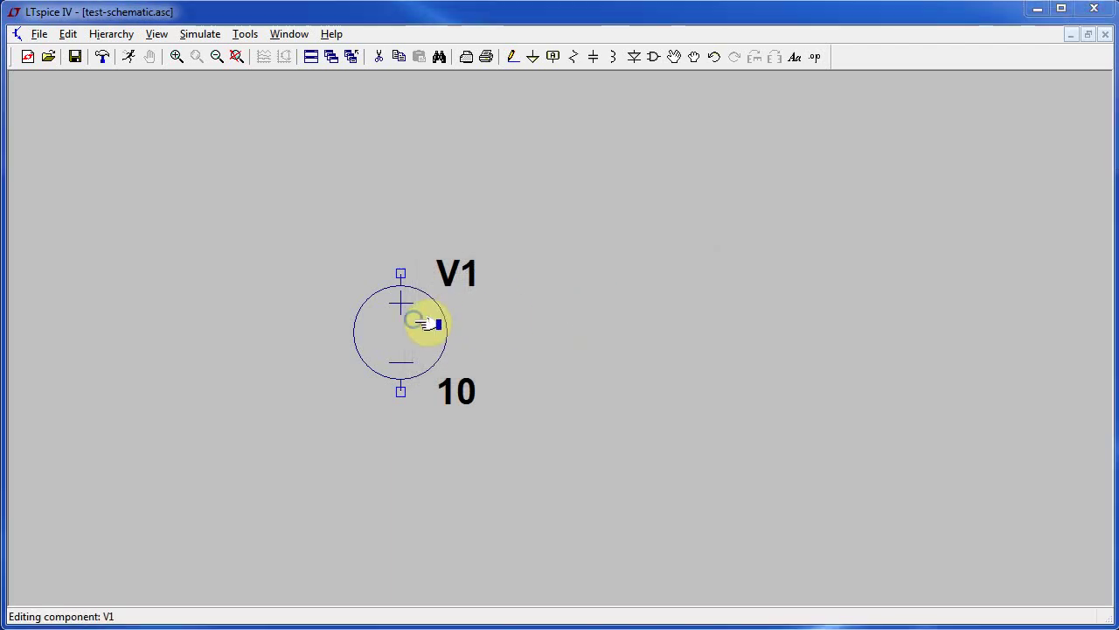
click(657, 355)
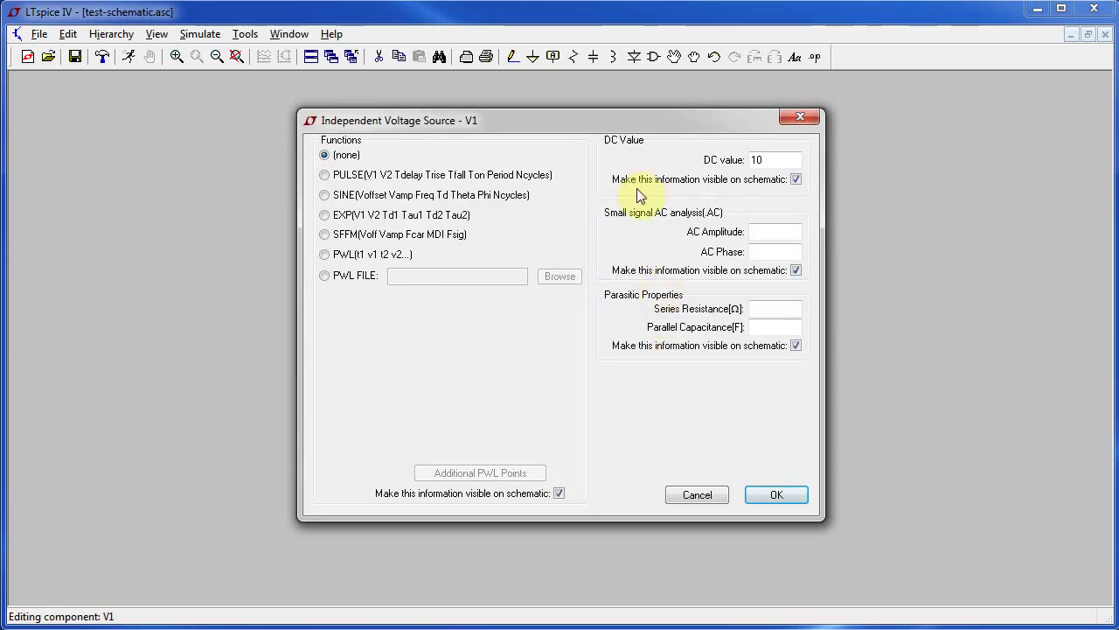
drag(579, 122, 761, 149)
click(512, 224)
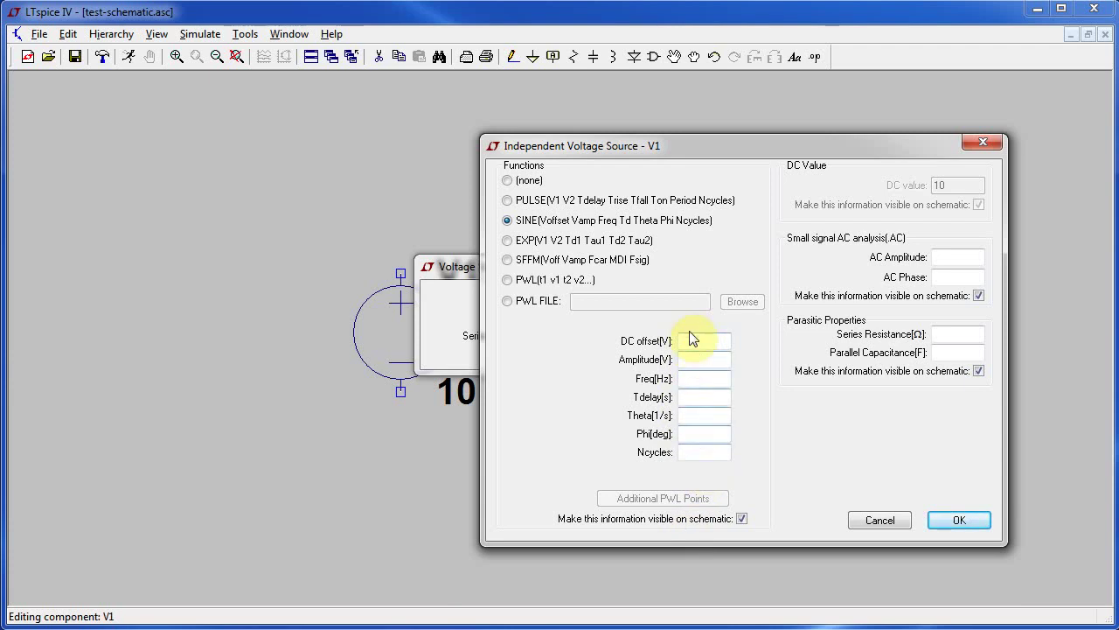
click(693, 340)
text(0)
click(714, 355)
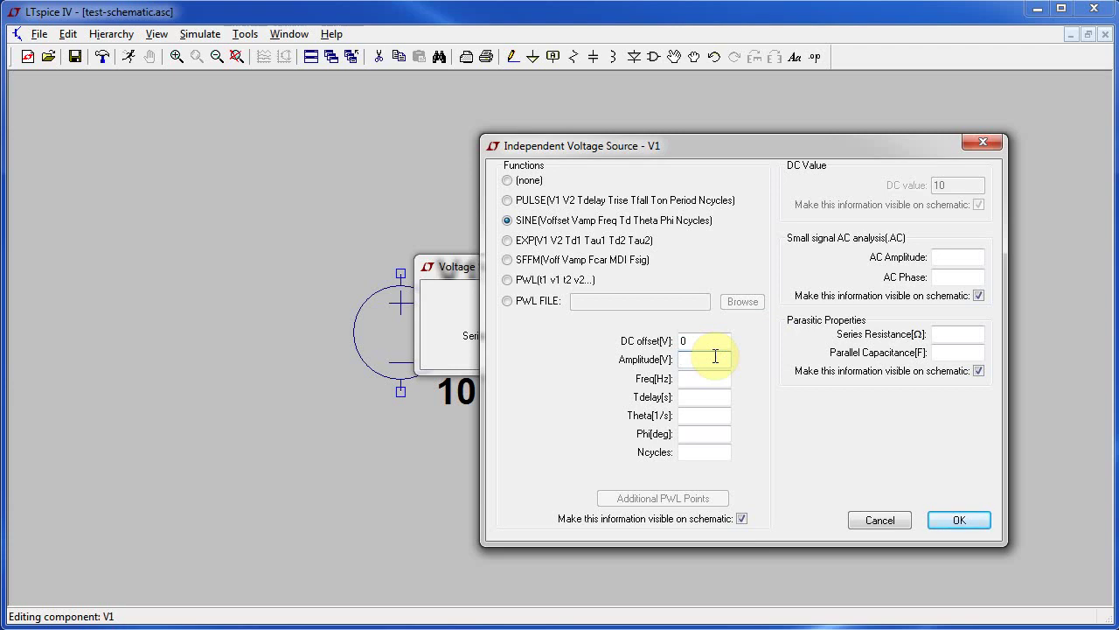
text(1)
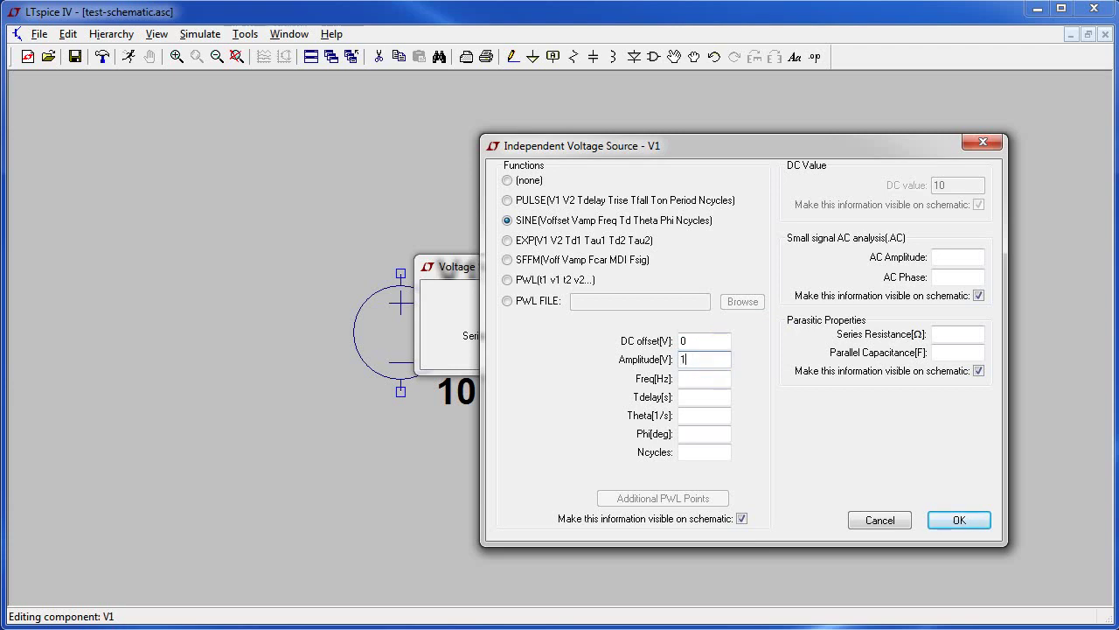
click(717, 377)
text(1)
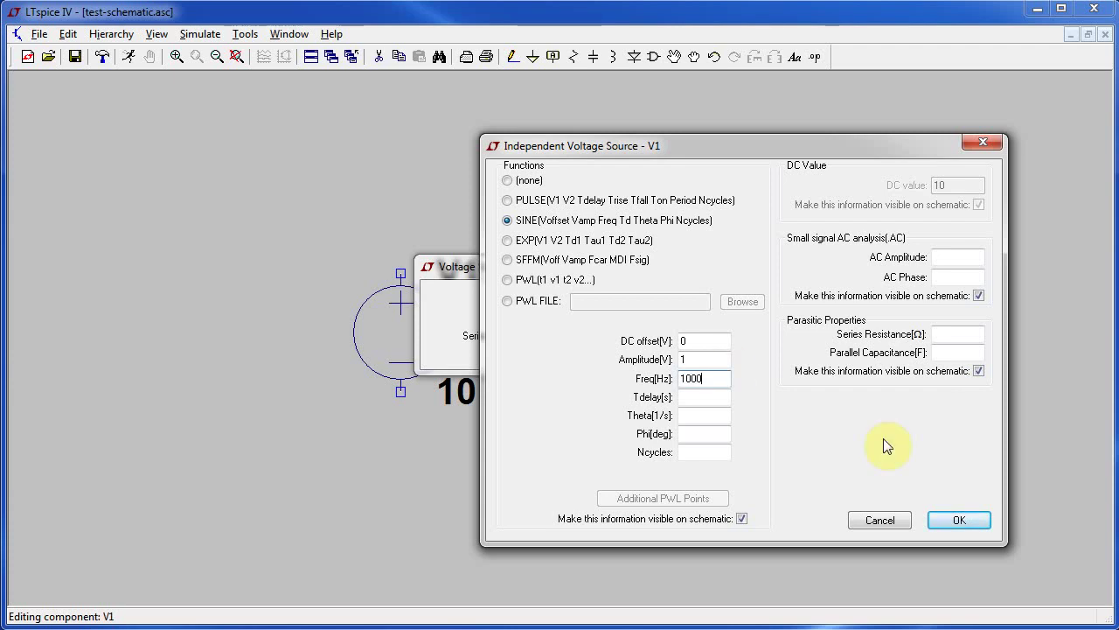
text(000)
click(959, 520)
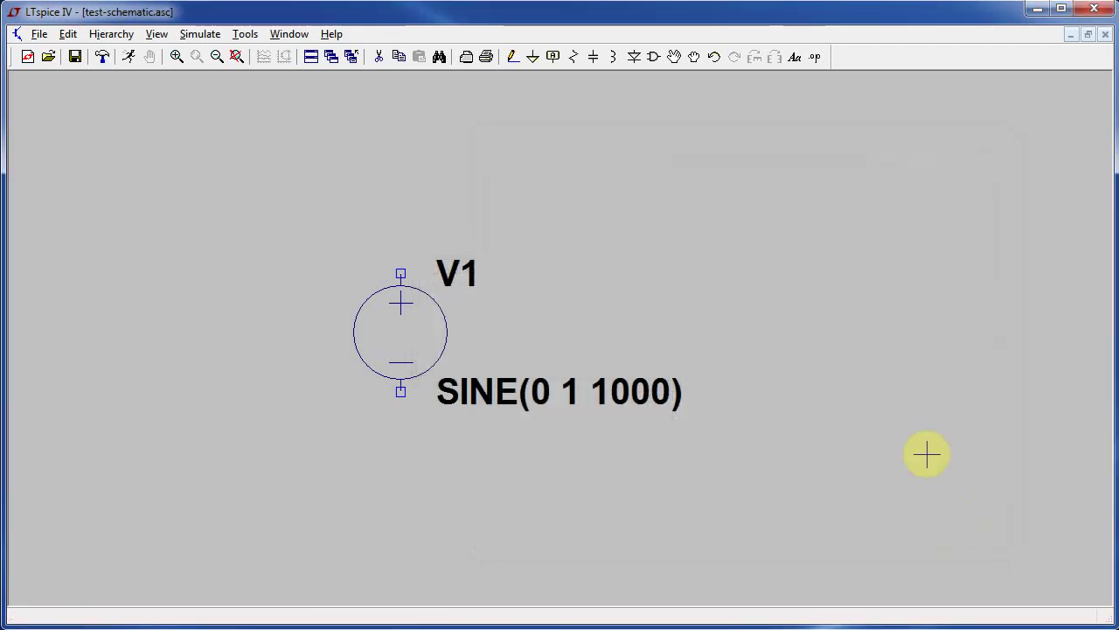
Step: Place resistor R1, rotated horizontally with Ctrl+R, above the source
click(574, 59)
right_click(648, 203)
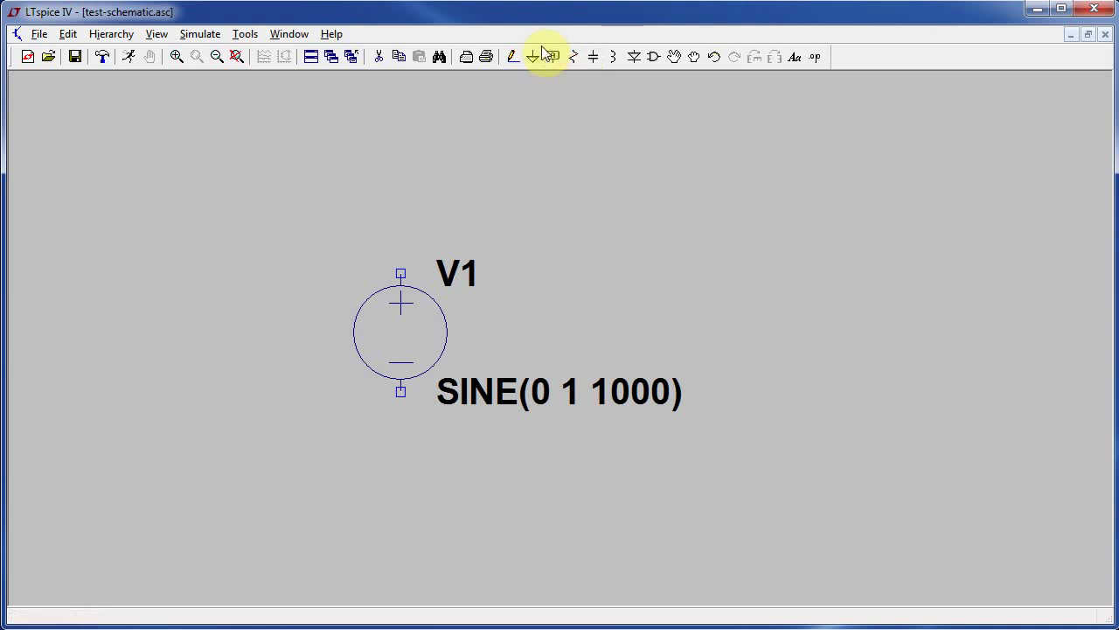
click(574, 58)
key(ctrl+r)
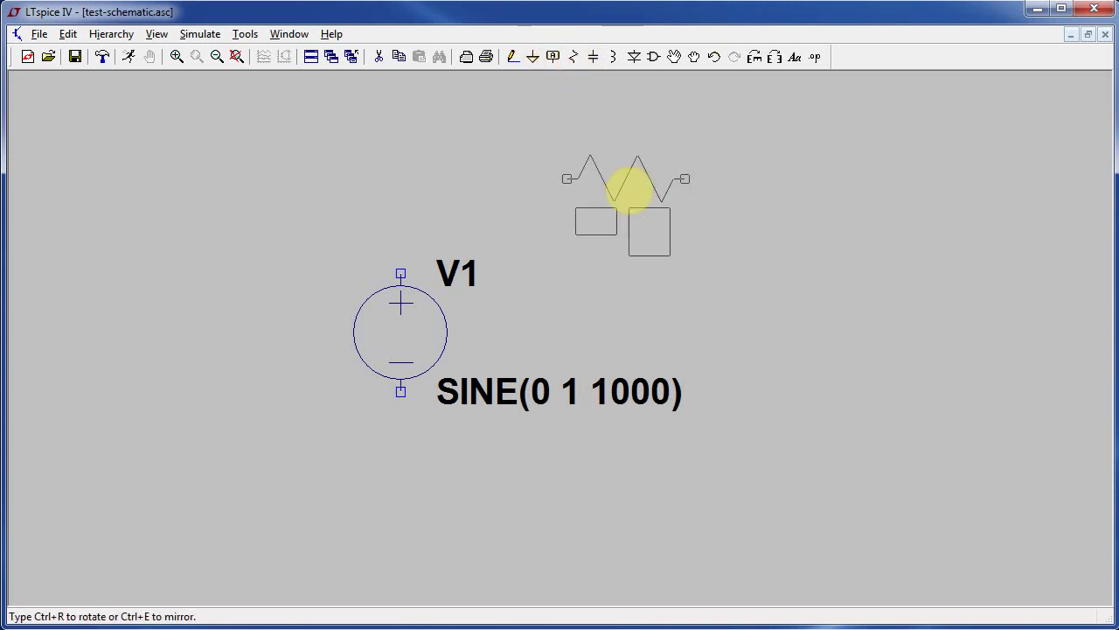
click(617, 186)
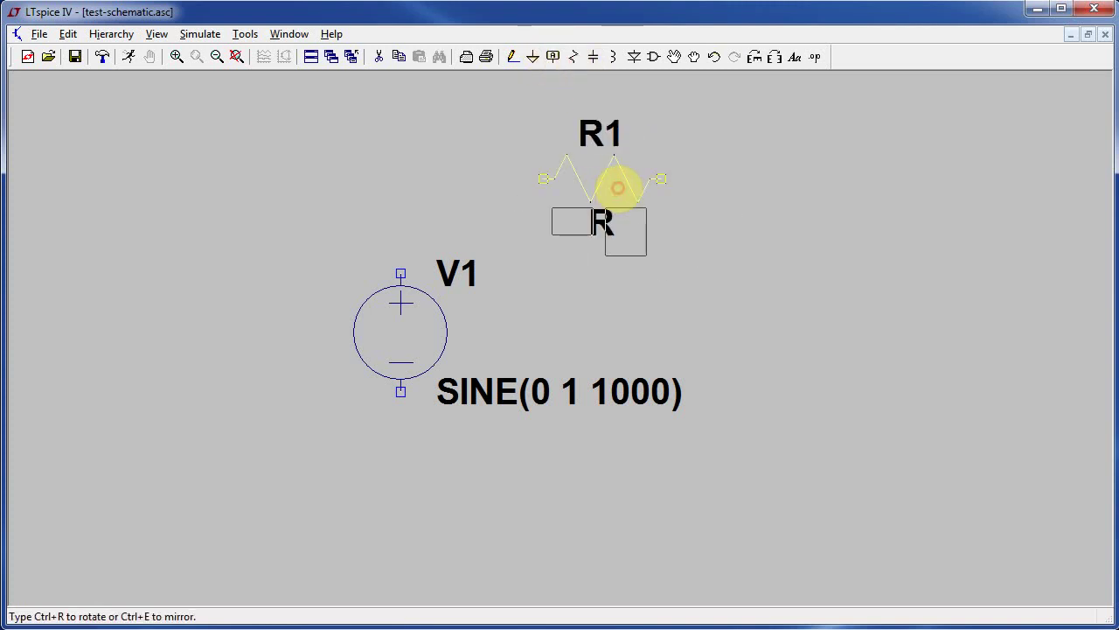
right_click(713, 172)
Step: Place capacitor C1 to the right of the source
click(593, 57)
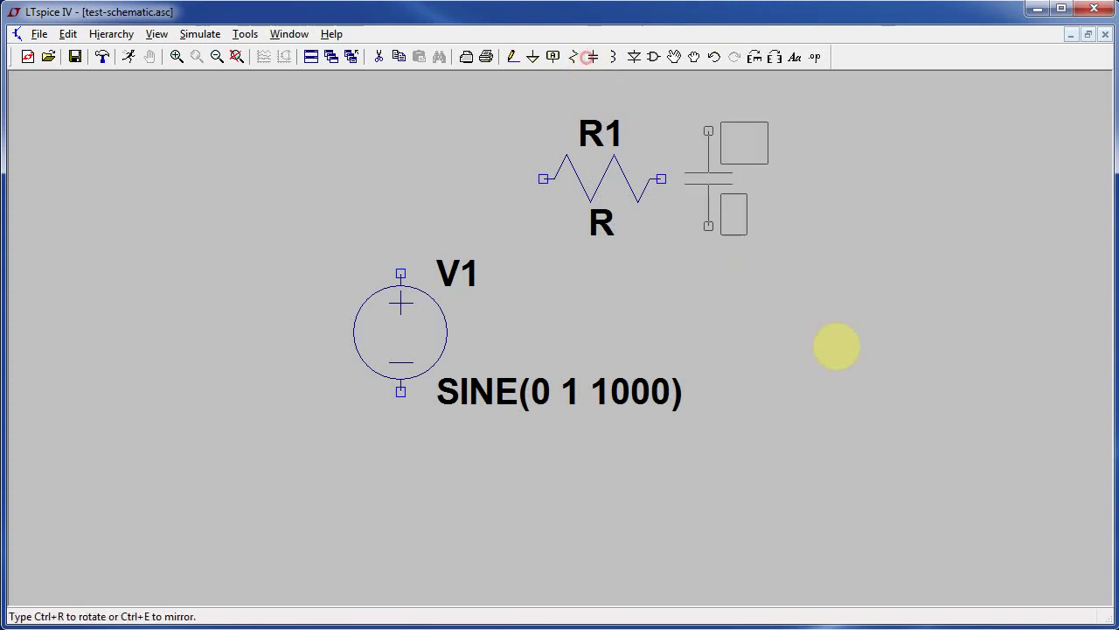
click(790, 318)
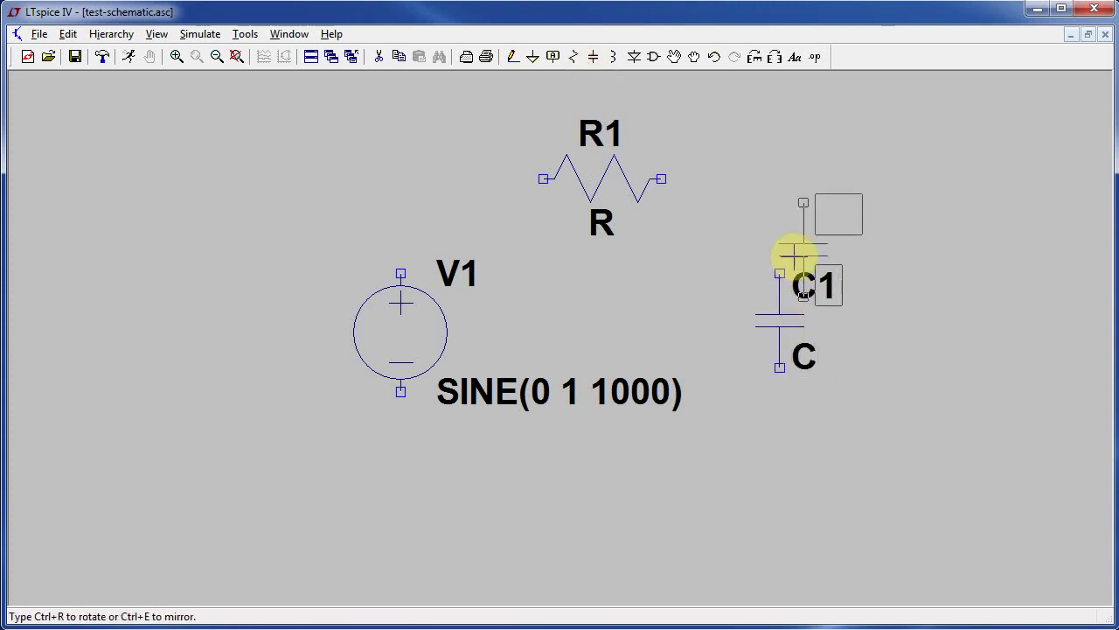
right_click(792, 252)
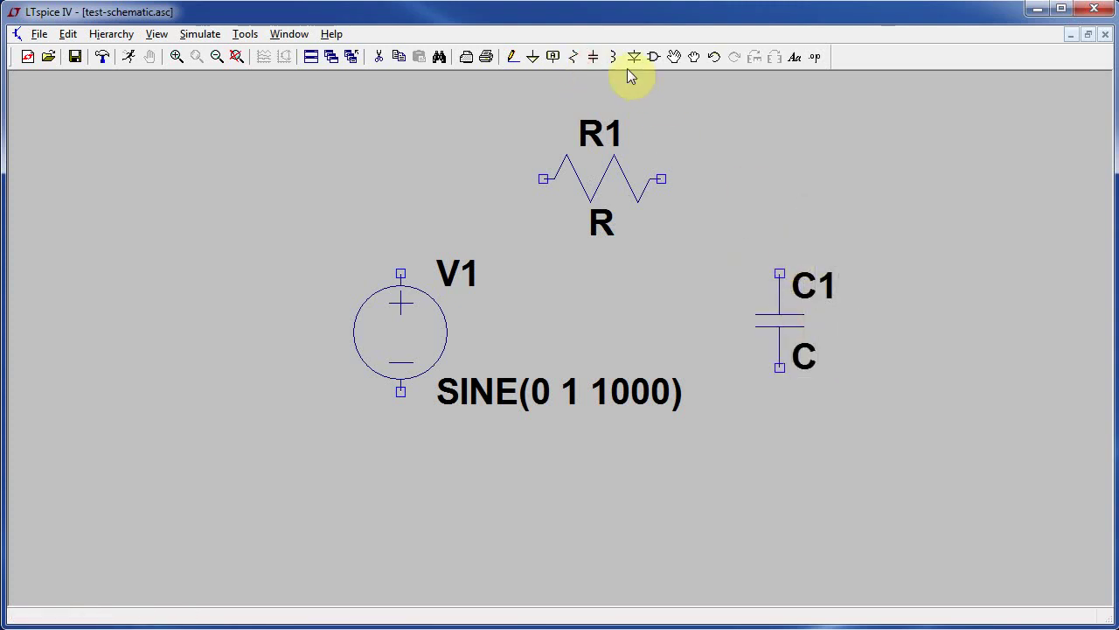
Step: Wire V1's top terminal to R1, and R1's right end to C1's top terminal
click(512, 56)
click(543, 178)
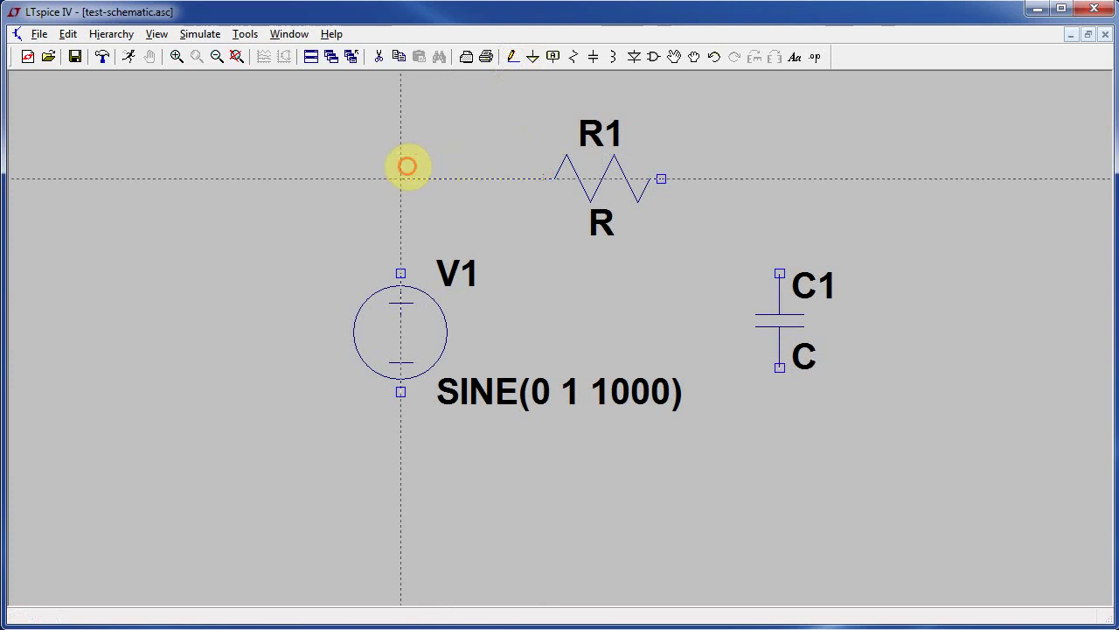
click(401, 273)
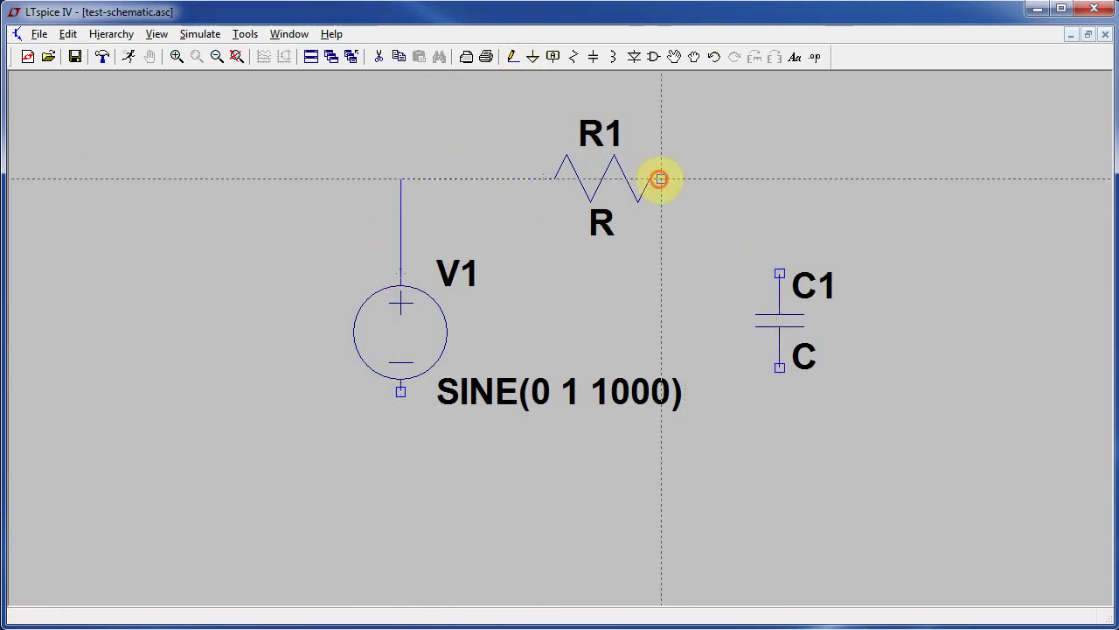
click(661, 178)
click(779, 179)
click(780, 274)
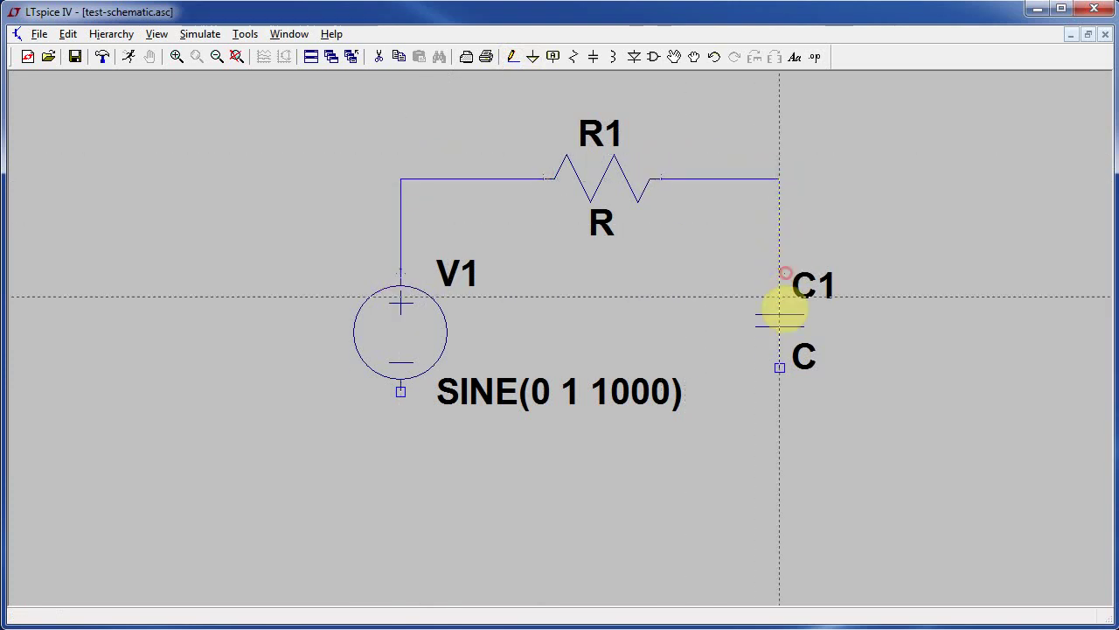
Step: Run a bottom wire from C1's lower terminal back to V1's lower terminal
click(779, 382)
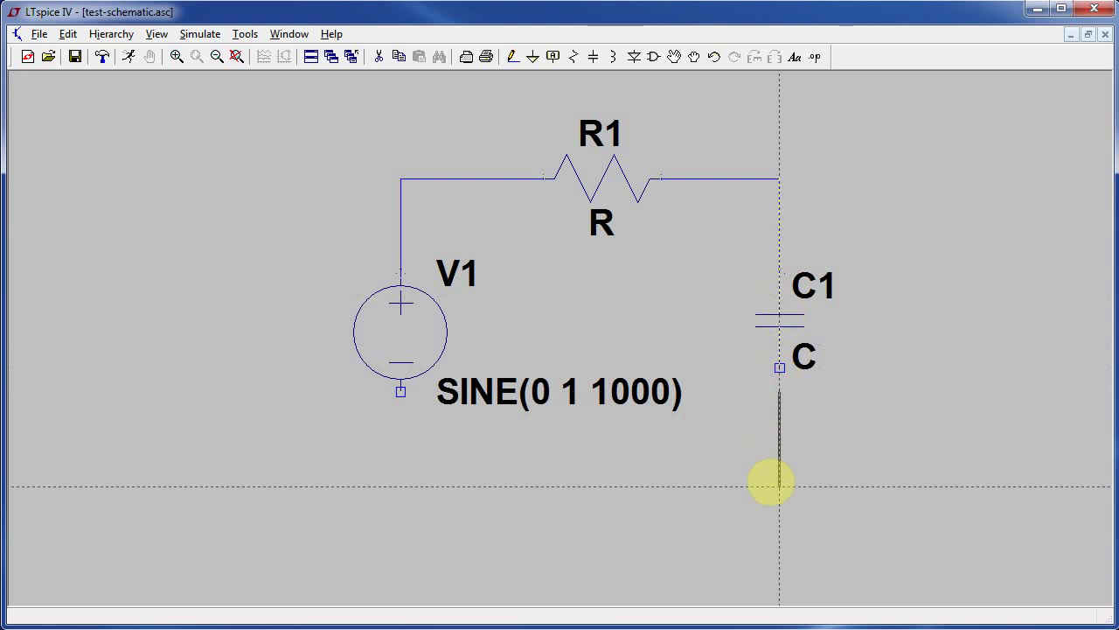
click(779, 486)
click(399, 461)
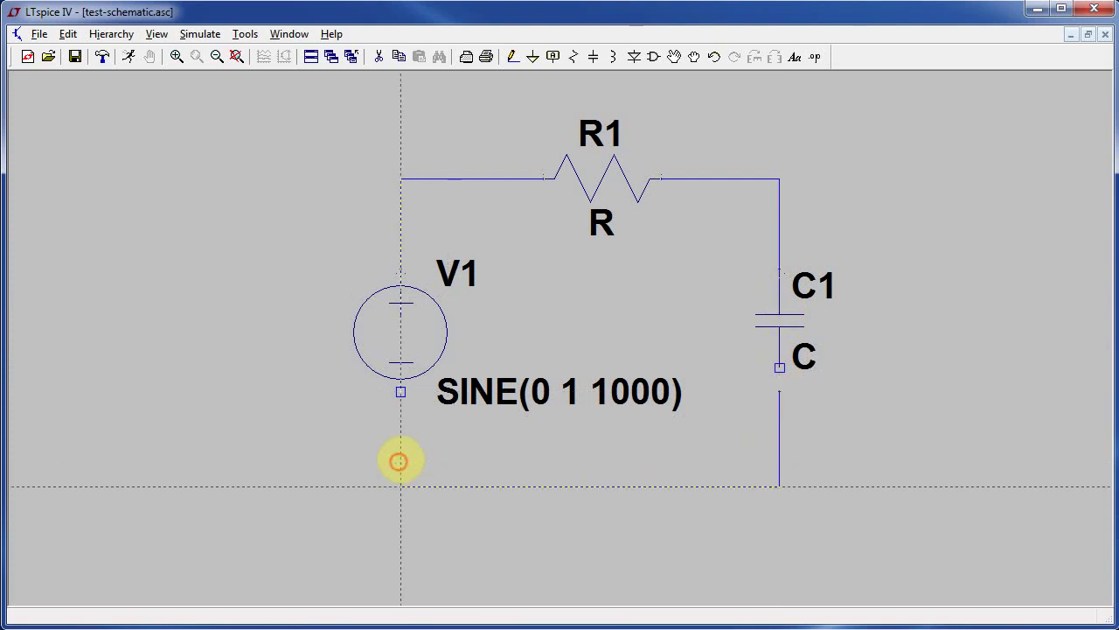
click(400, 391)
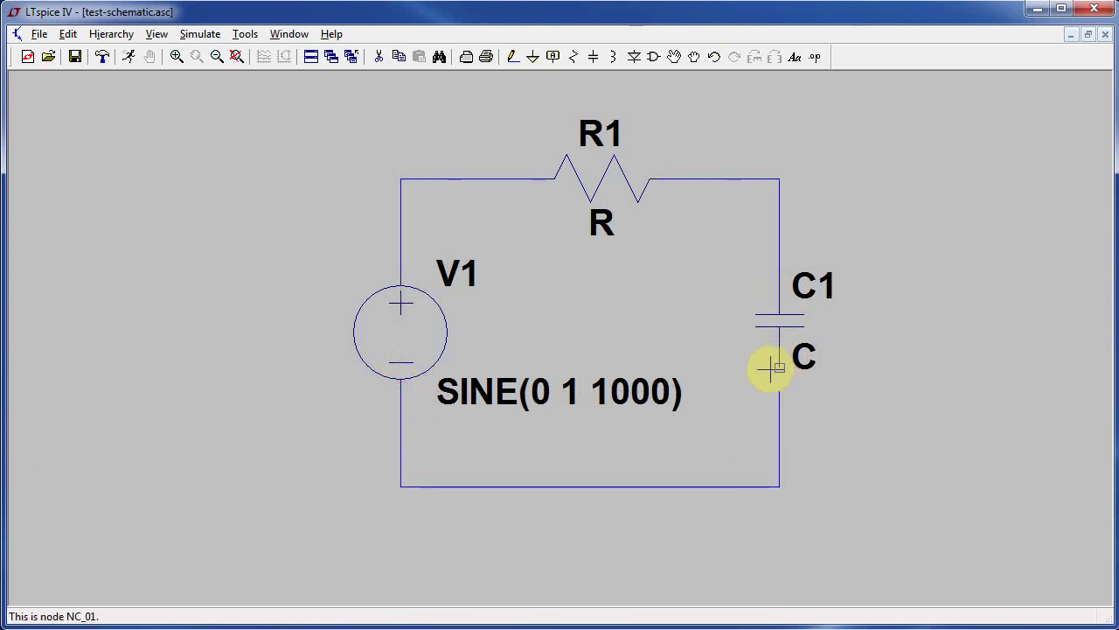
click(512, 58)
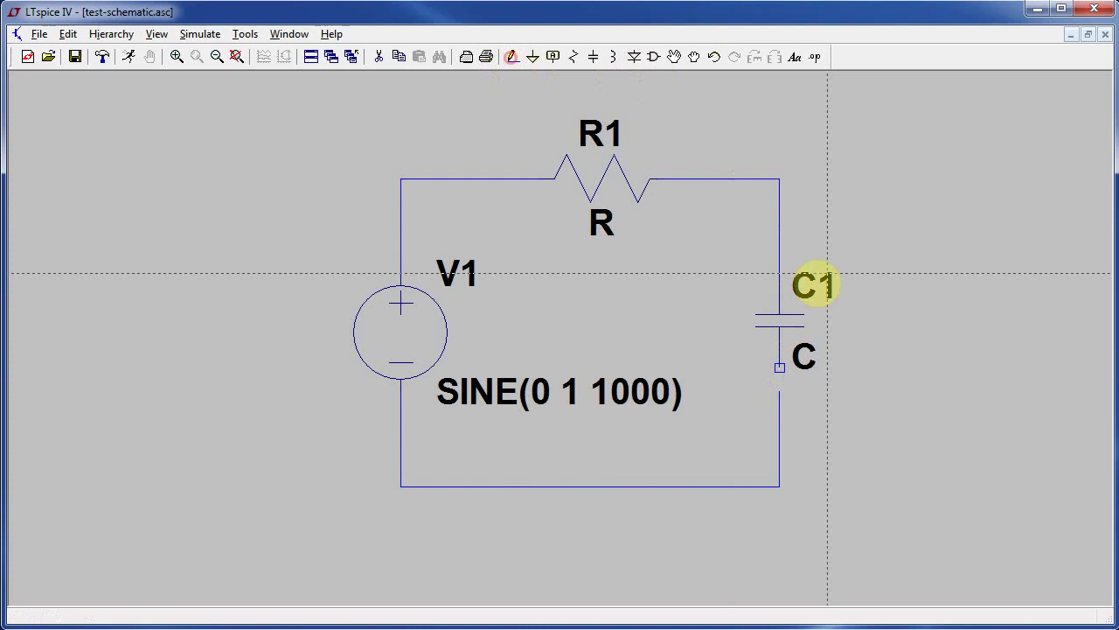
click(780, 366)
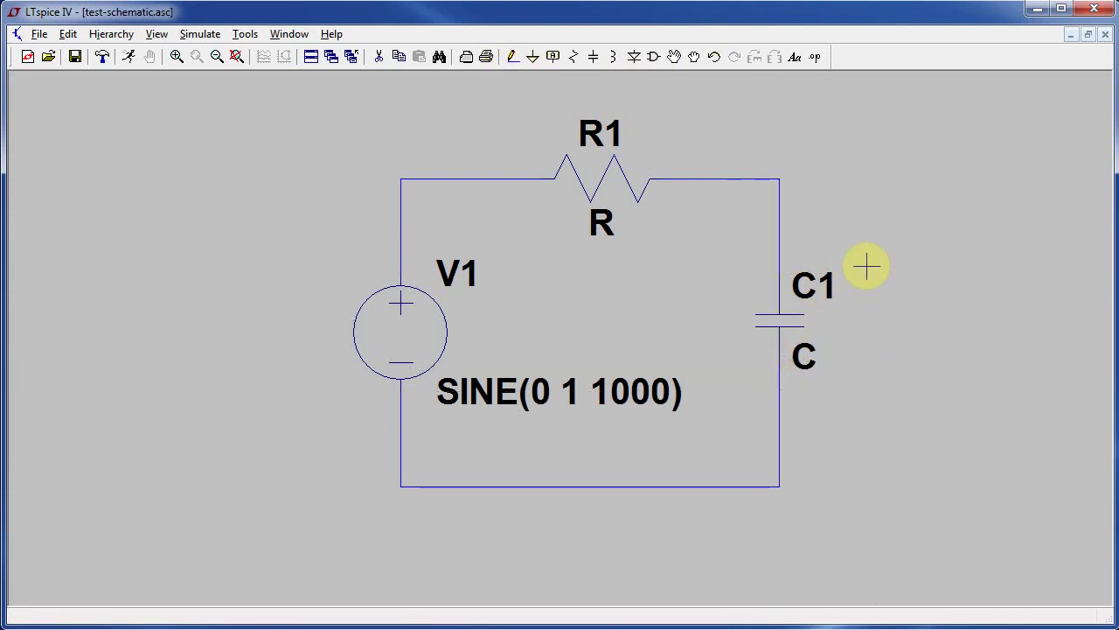
Step: Place a ground symbol below the circuit and wire it to the loop's bottom wire
click(532, 60)
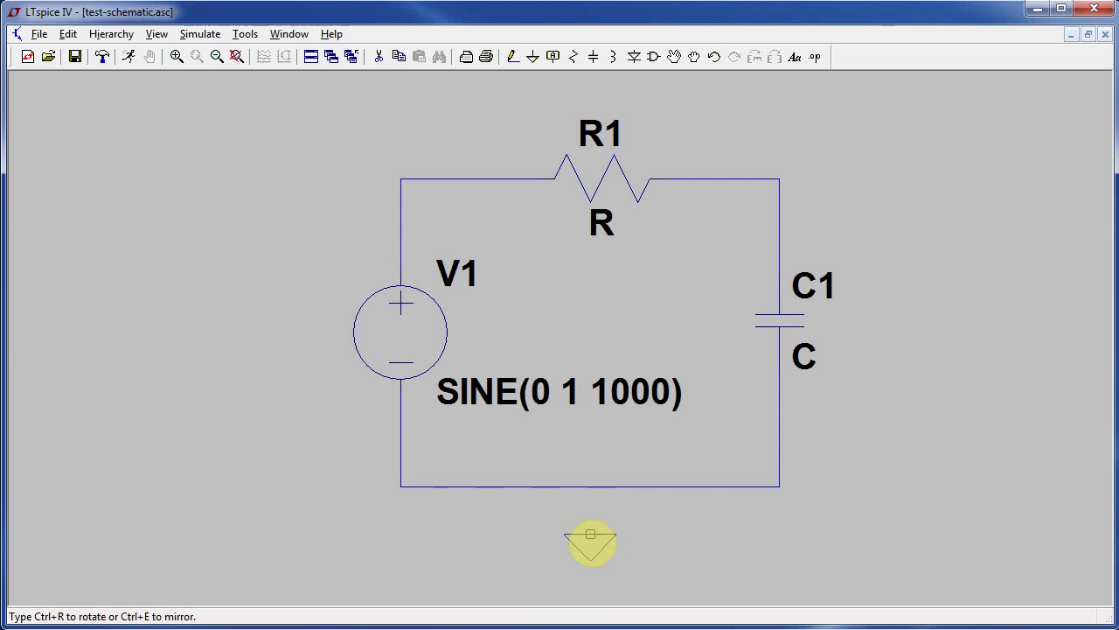
click(591, 540)
key(Escape)
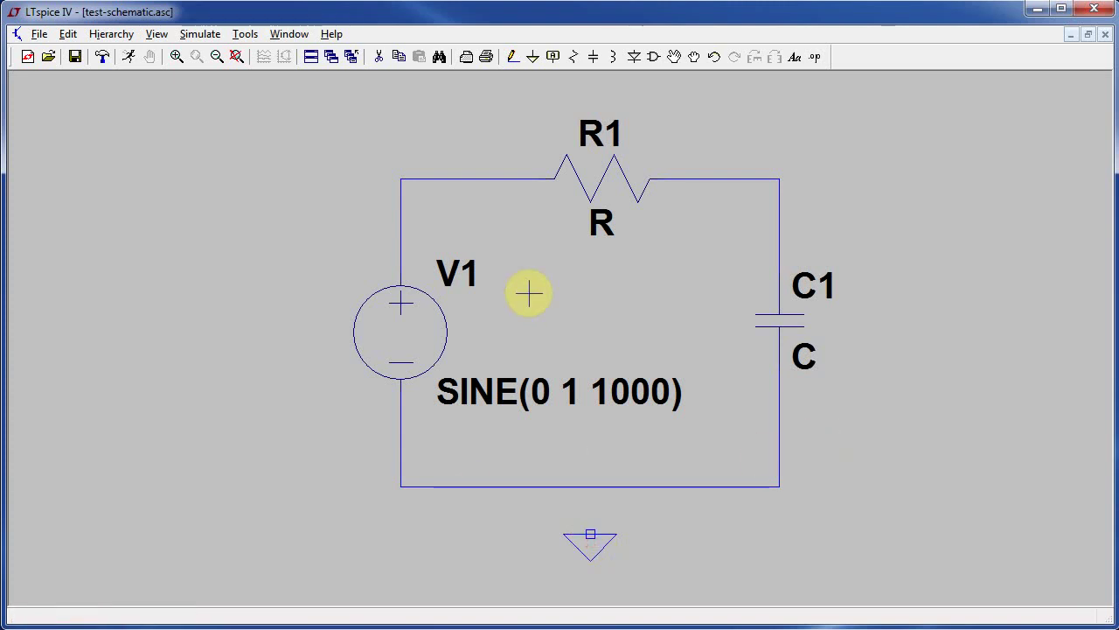
click(513, 56)
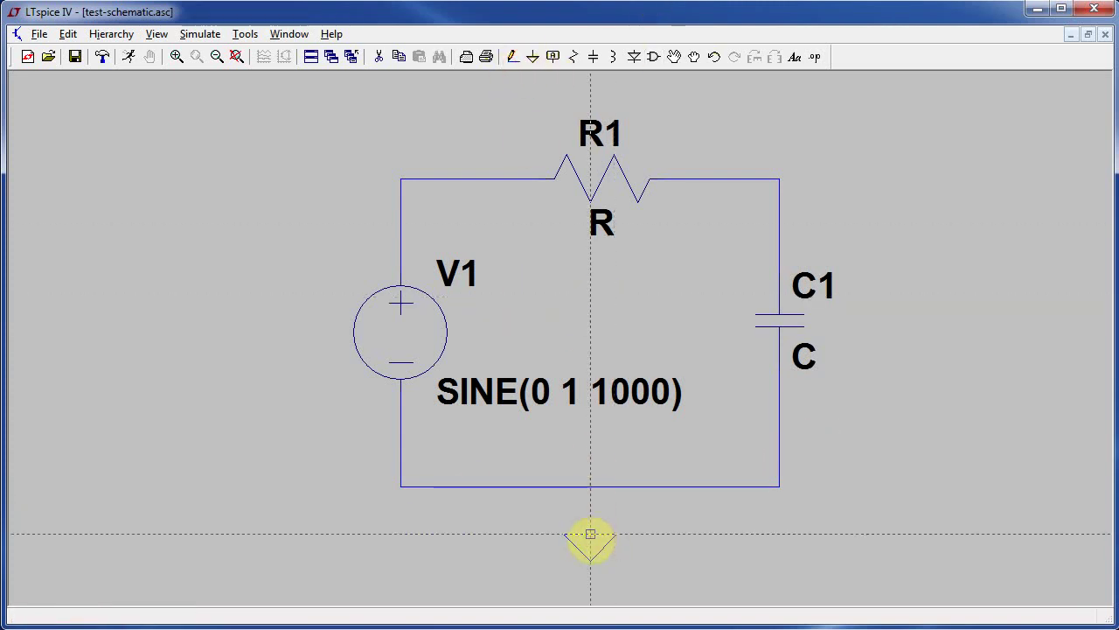
click(590, 535)
click(591, 486)
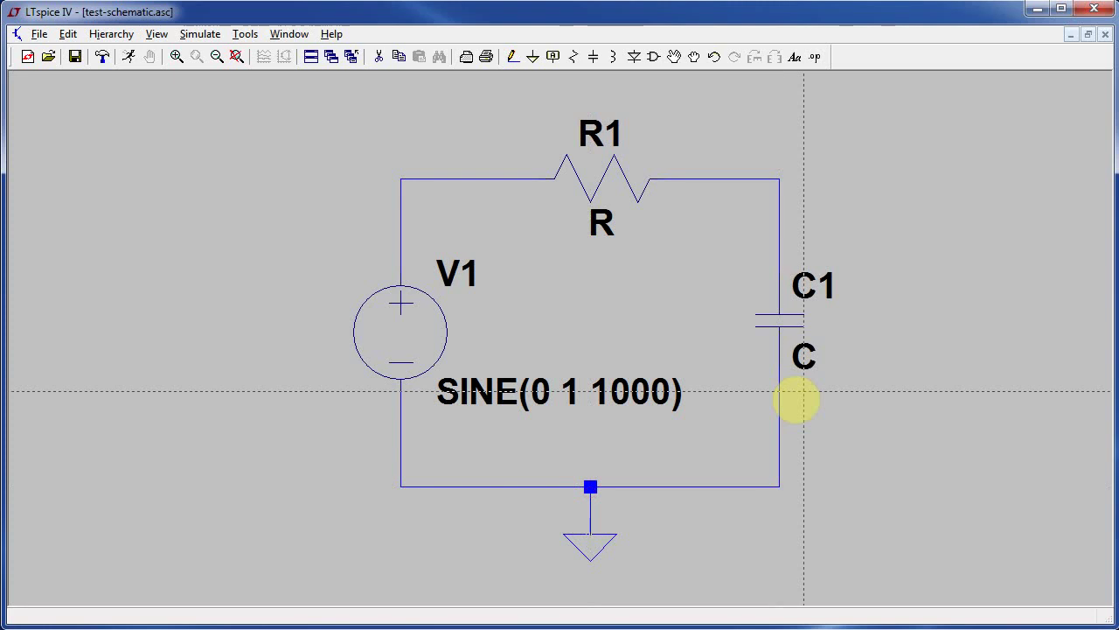
Step: Enter 1.2k as resistor R1's resistance
key(Escape)
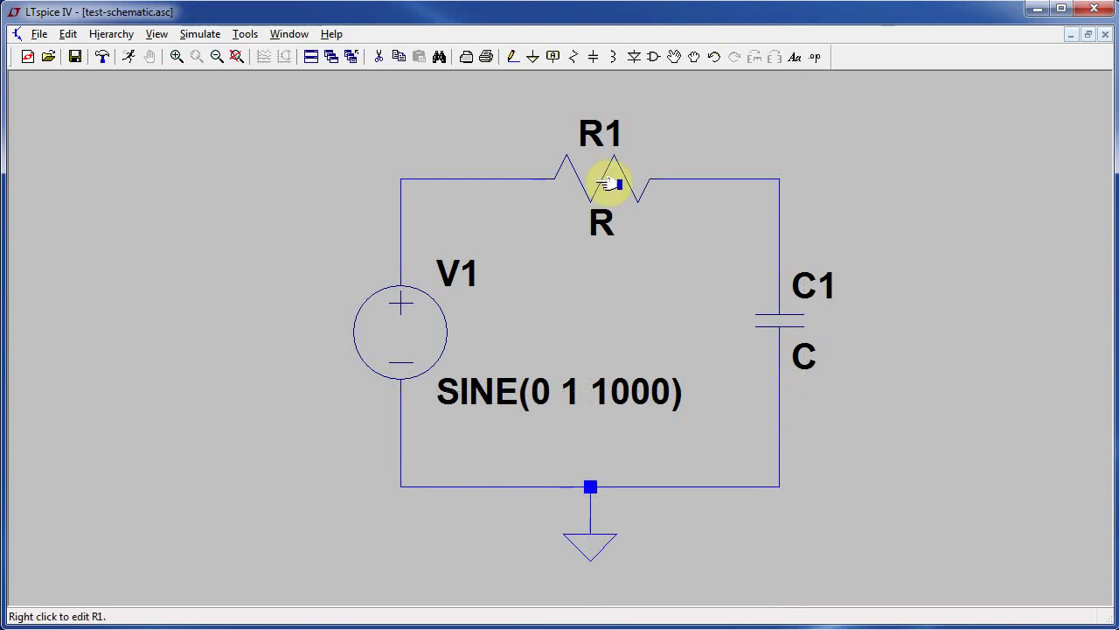
right_click(609, 184)
drag(597, 230, 959, 154)
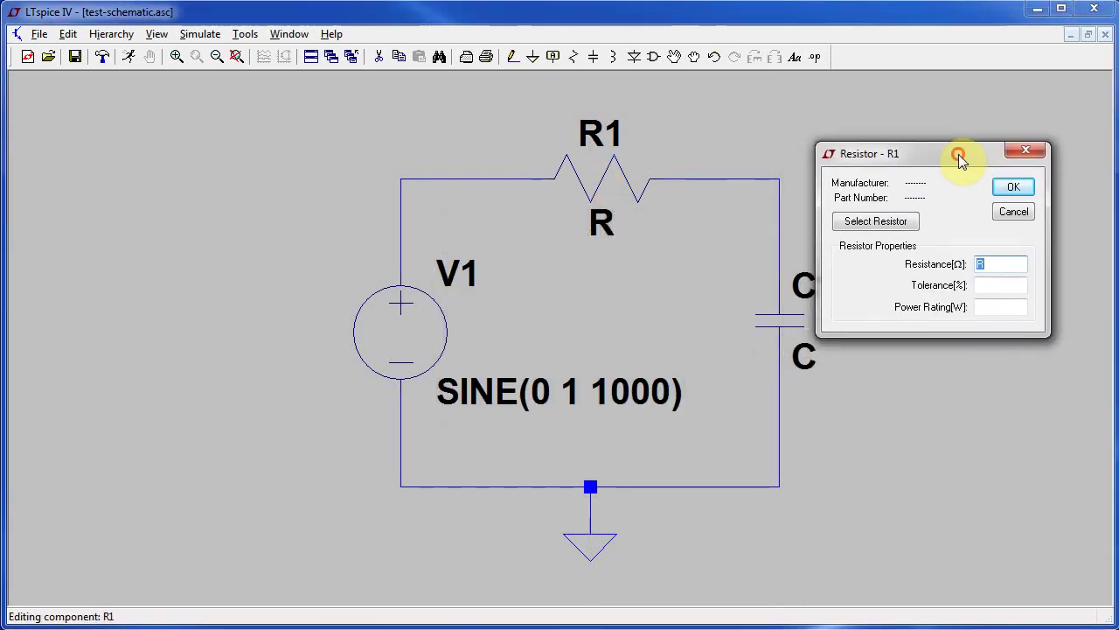
double_click(1006, 264)
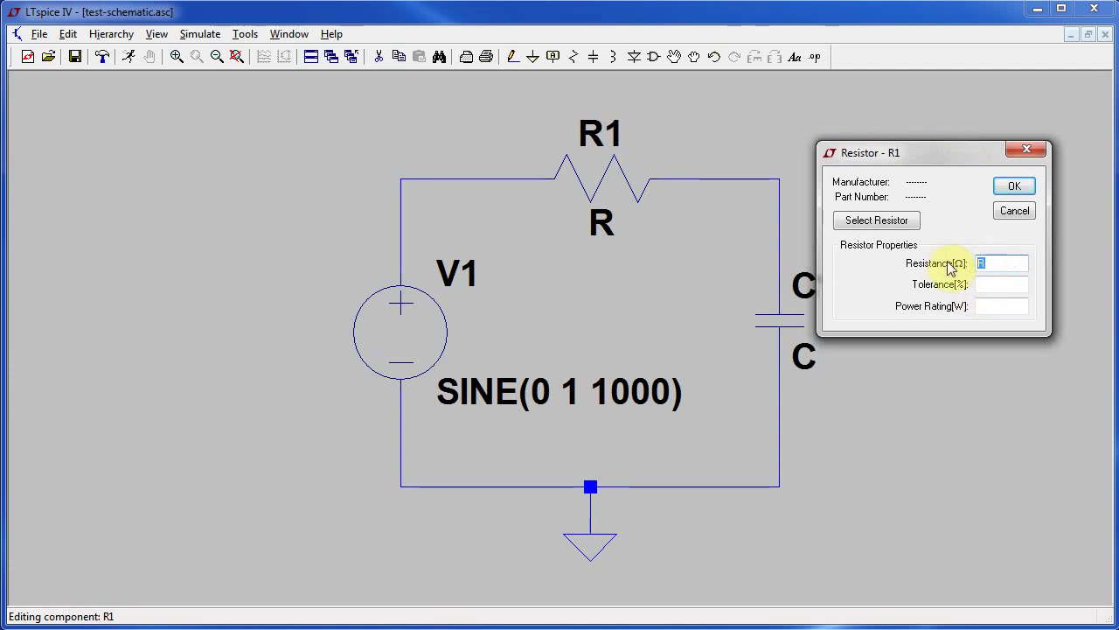
text(1.2k)
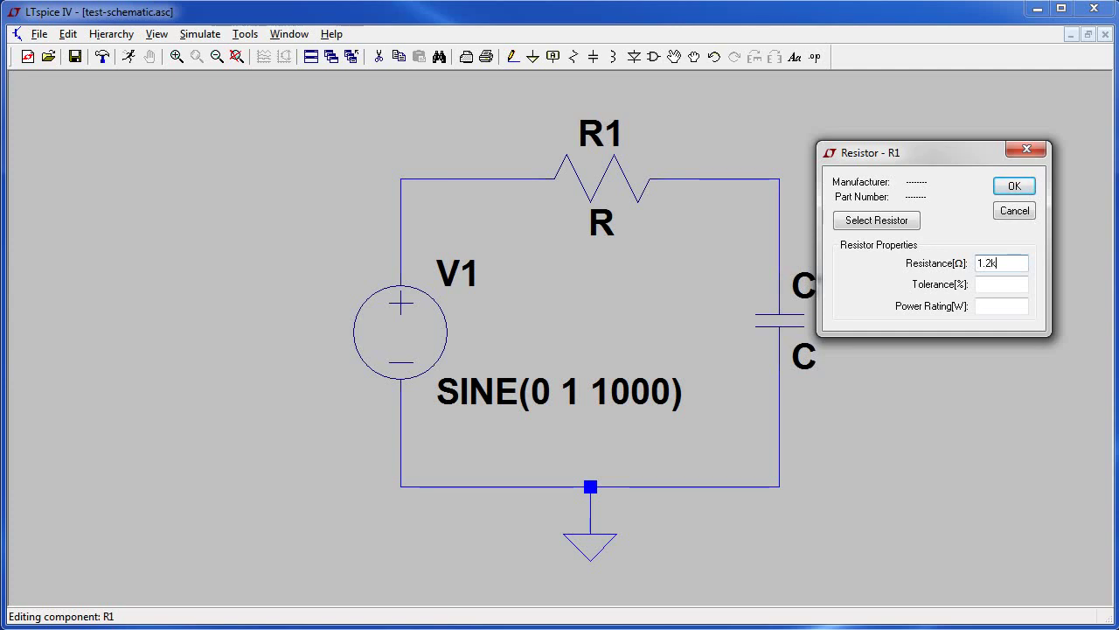
key(Return)
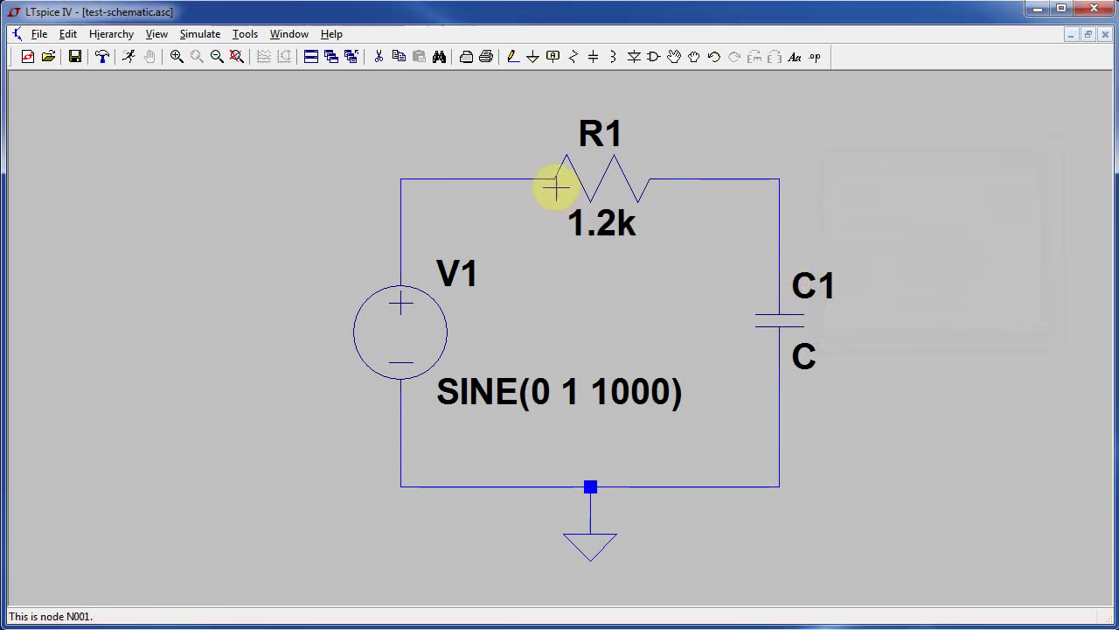
Step: Set C1's capacitance to 100n, correcting an intermediate 1µ entry
right_click(794, 323)
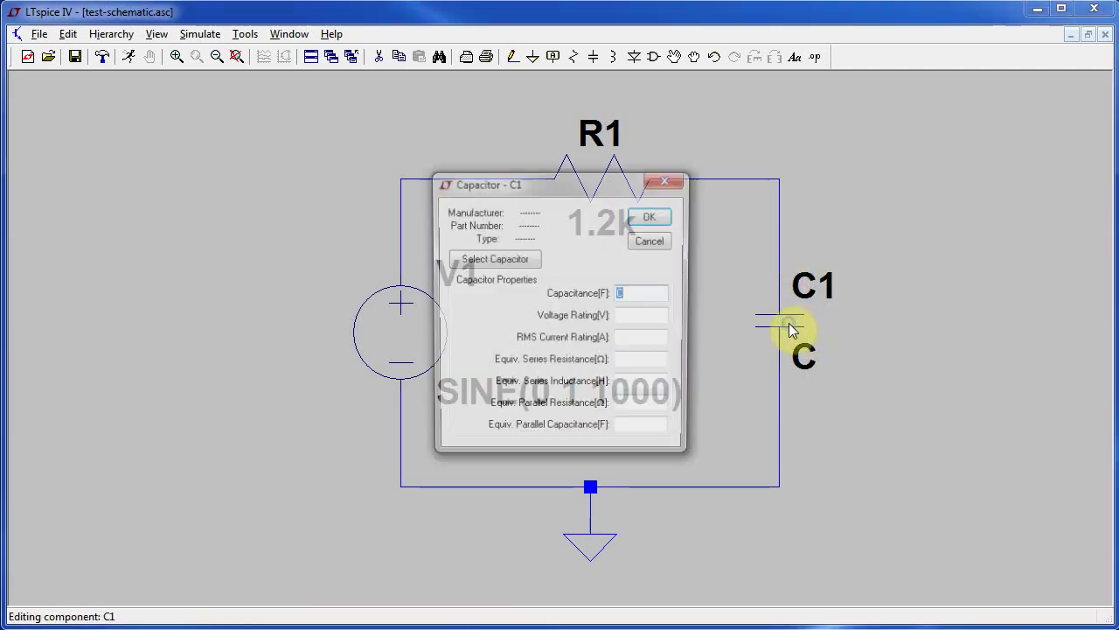
drag(591, 178, 918, 202)
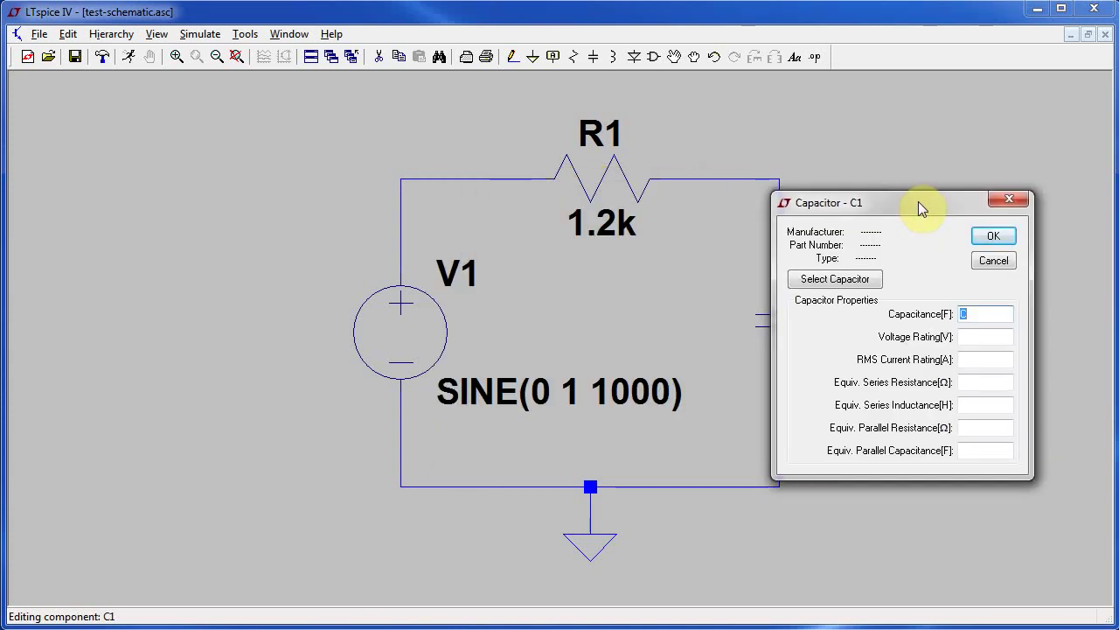
text(100n)
key(Return)
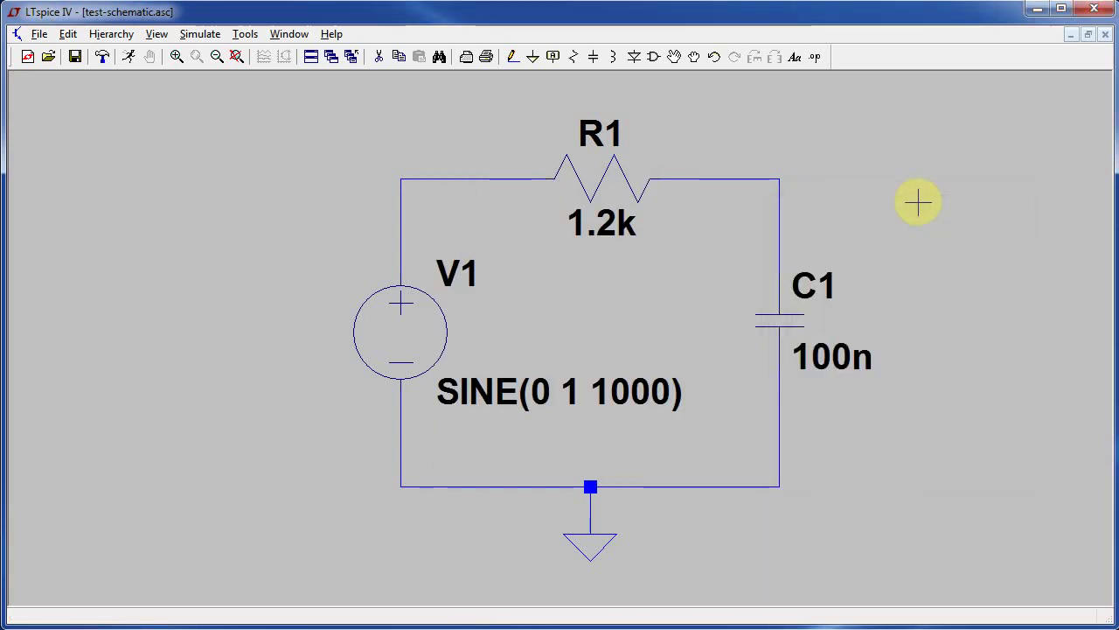
right_click(778, 332)
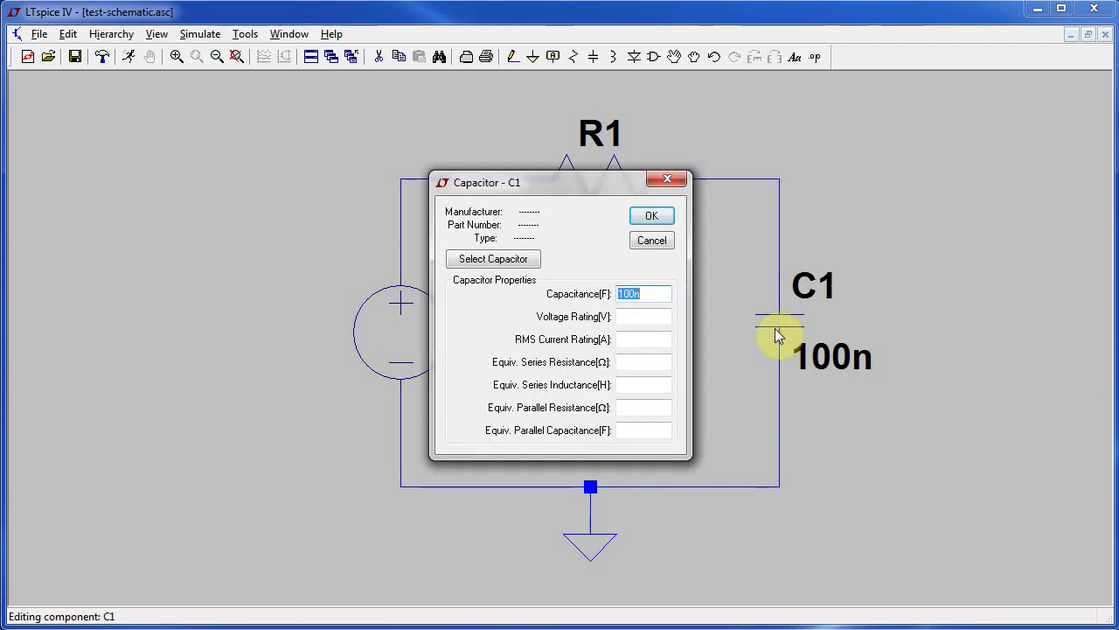
text(1m)
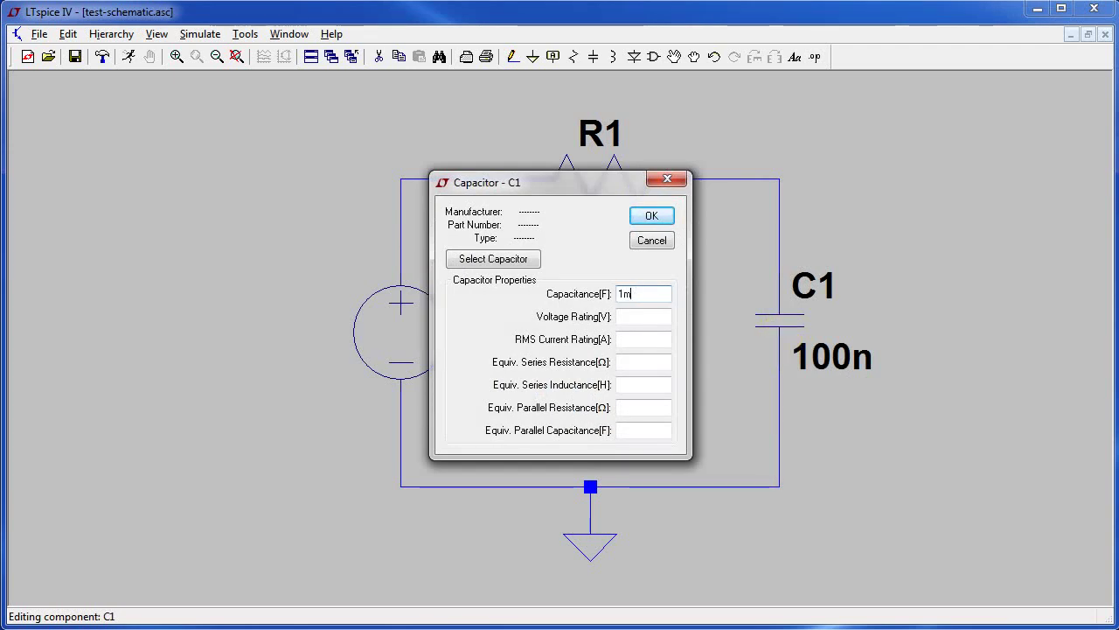
key(BackSpace)
key(Return)
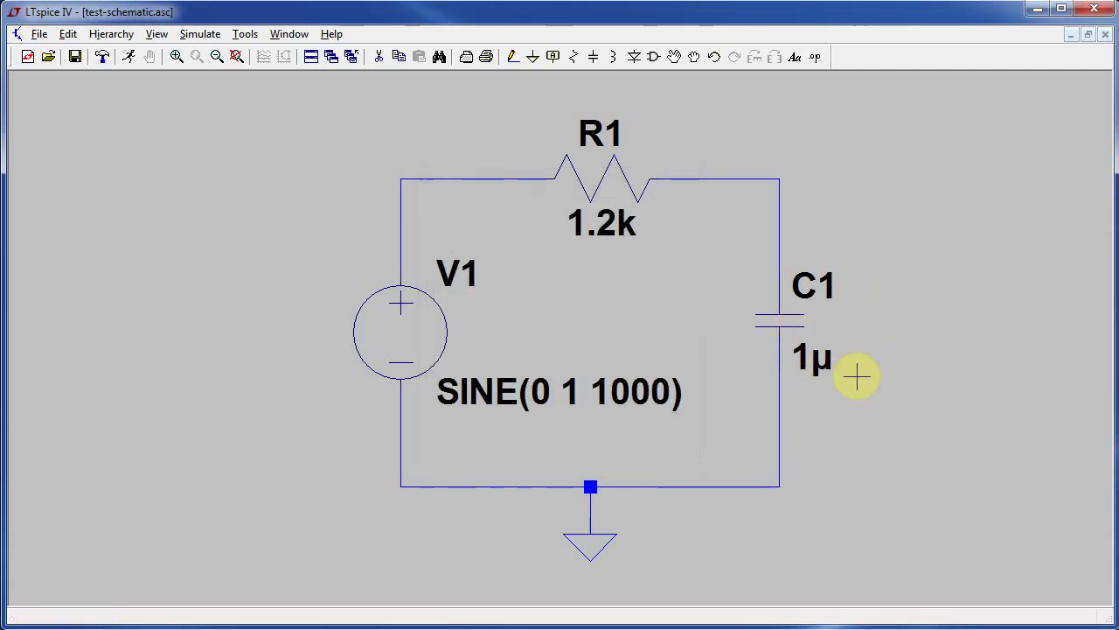
right_click(791, 322)
text(100)
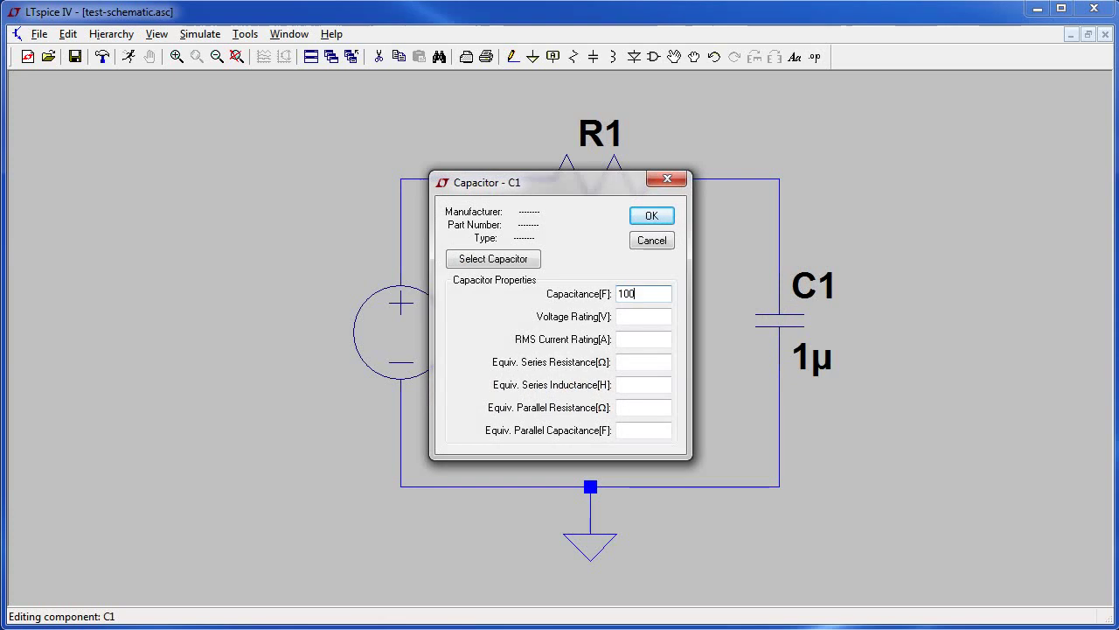
text(n)
key(Return)
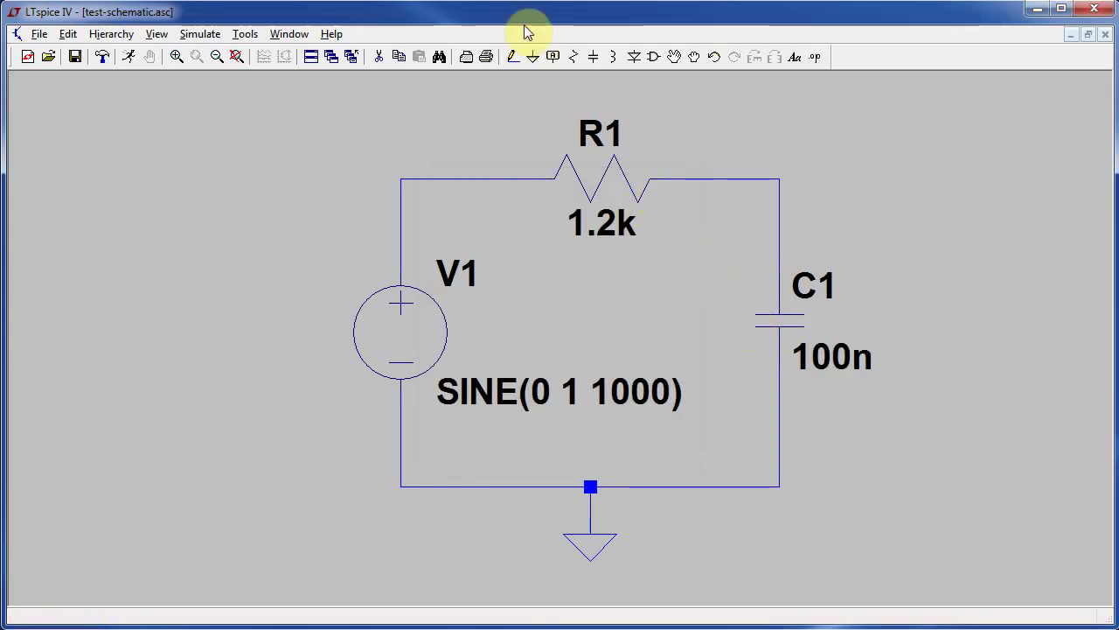
Step: Open the Edit Simulation Command dialog from the Simulate menu and move it beside the circuit
click(189, 33)
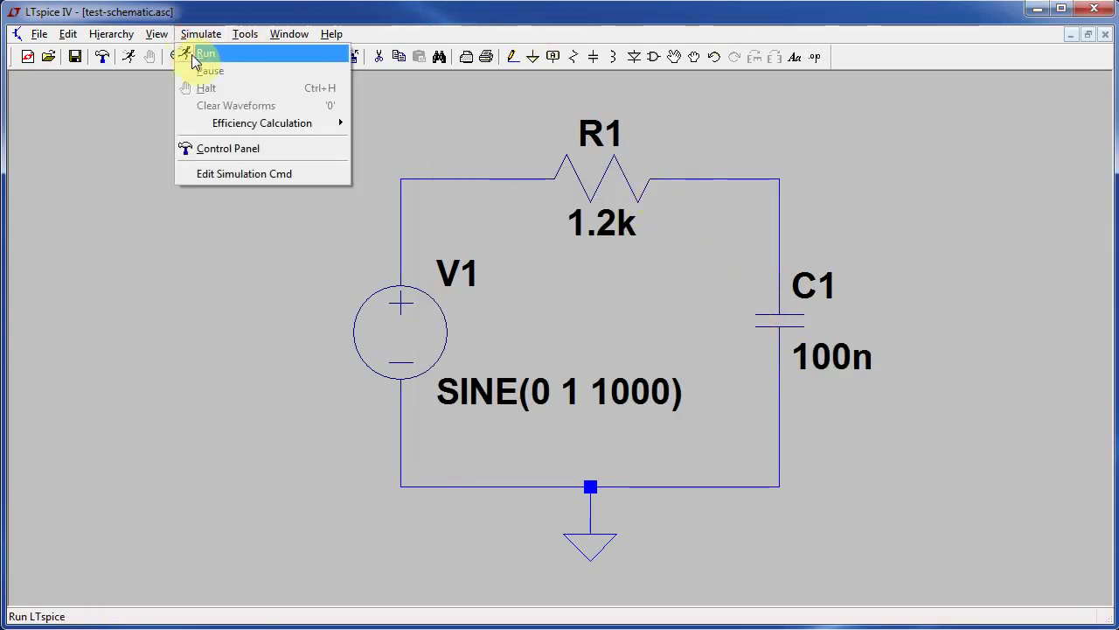
click(203, 54)
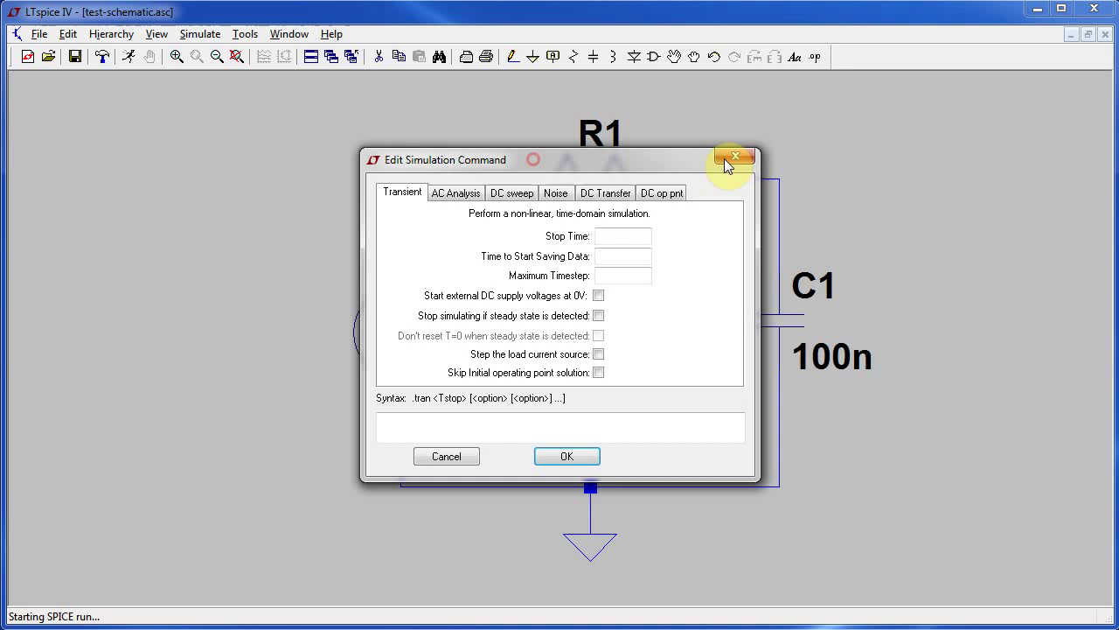
drag(724, 158, 616, 181)
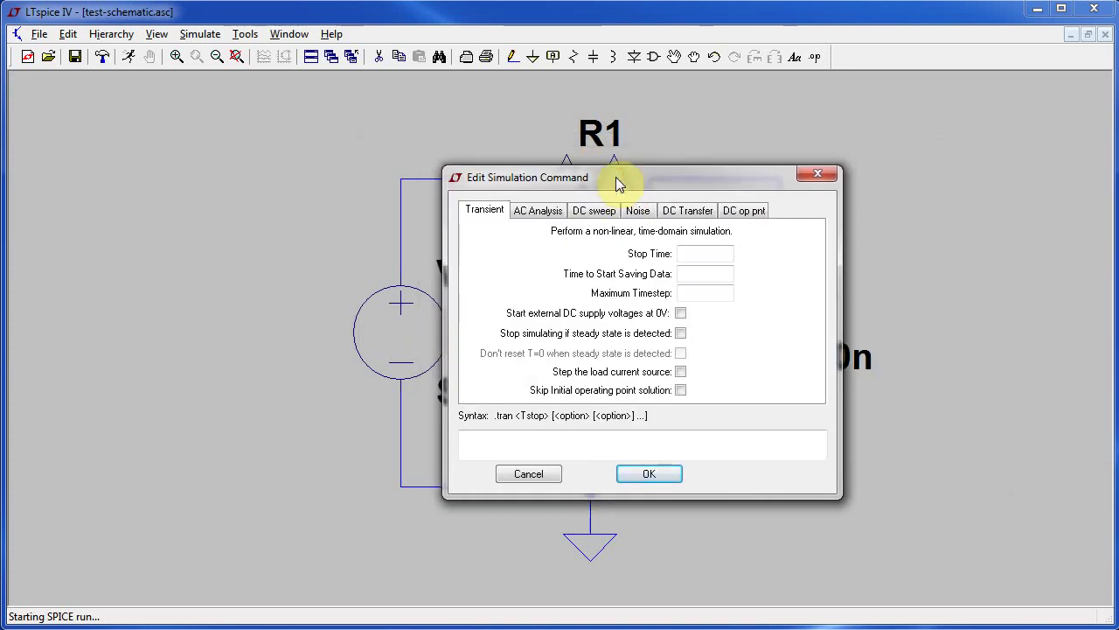
drag(600, 181, 863, 115)
Step: Enter 100E-3 as the transient stop time
click(966, 188)
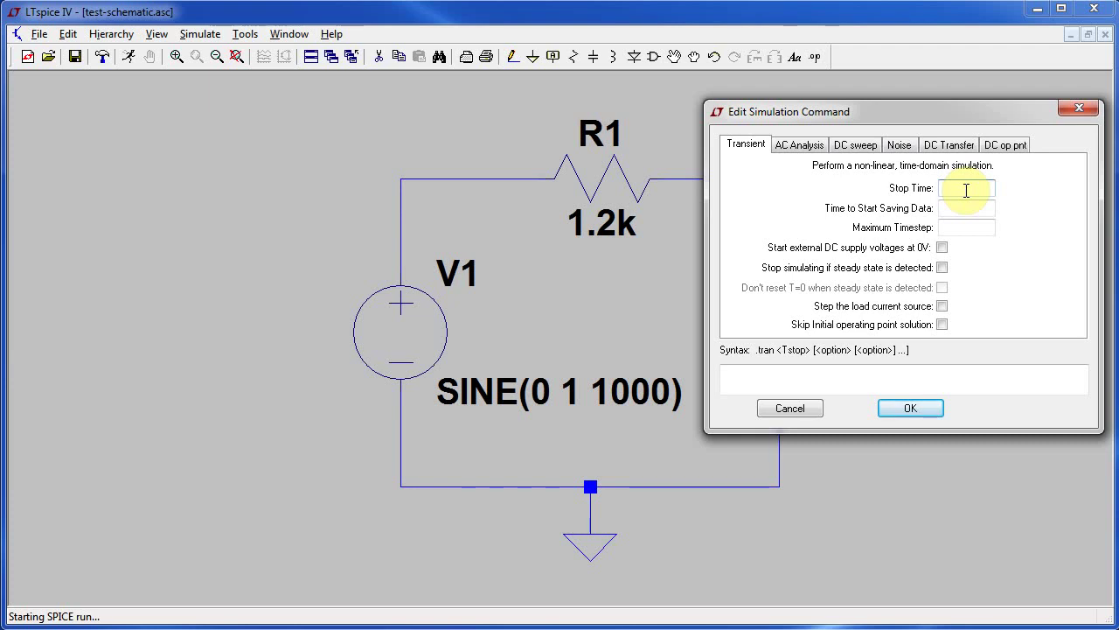
click(966, 190)
text(100E-3)
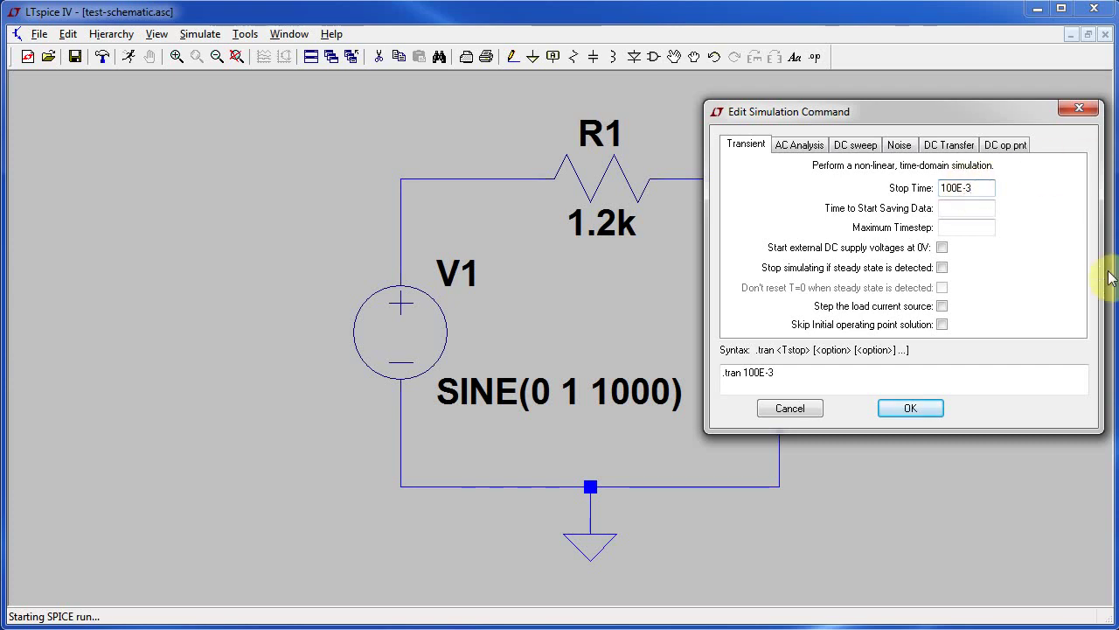
drag(956, 188, 1003, 192)
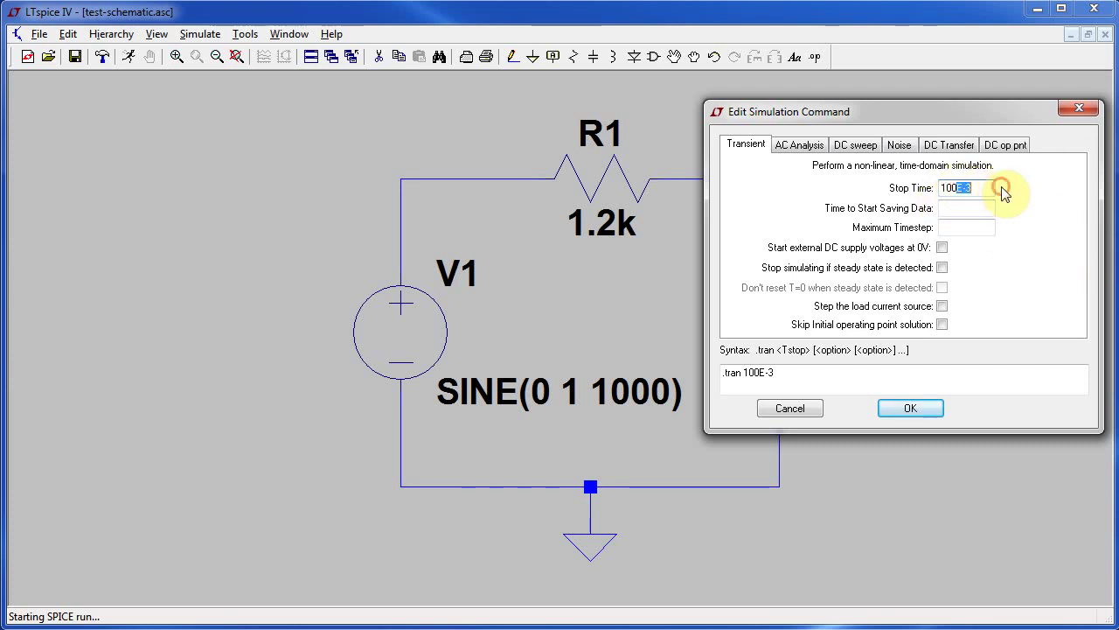
click(1002, 192)
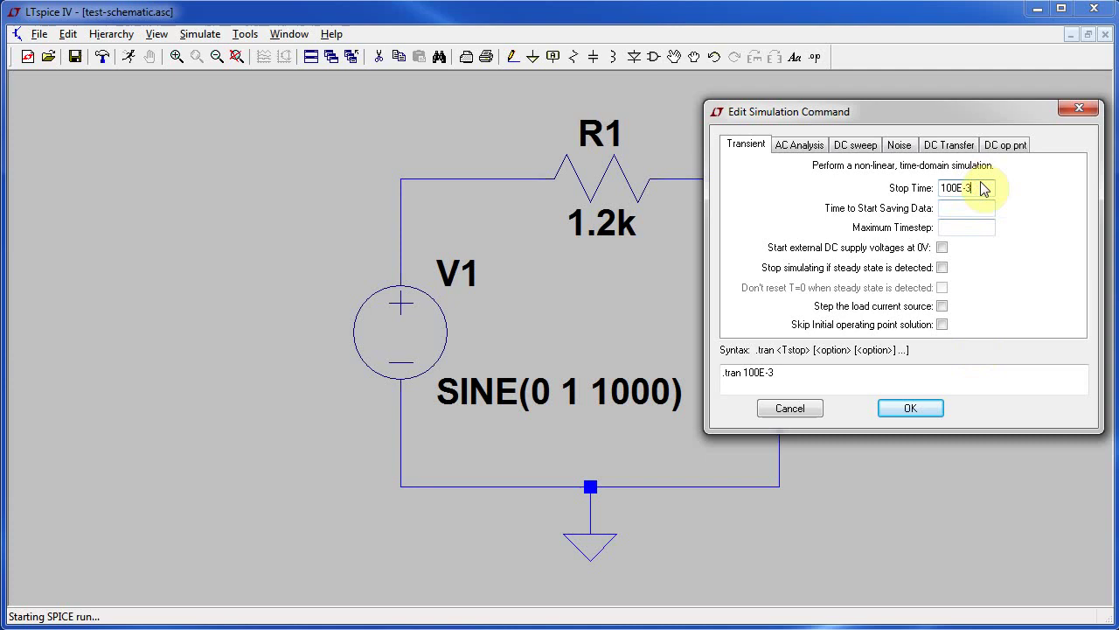
double_click(984, 187)
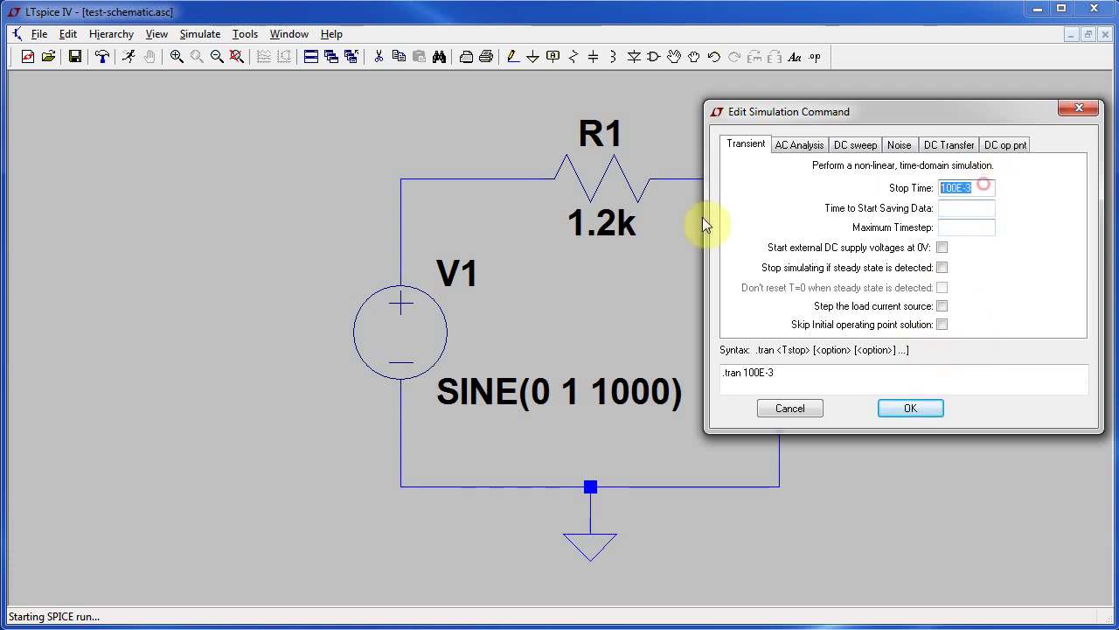
text(1)
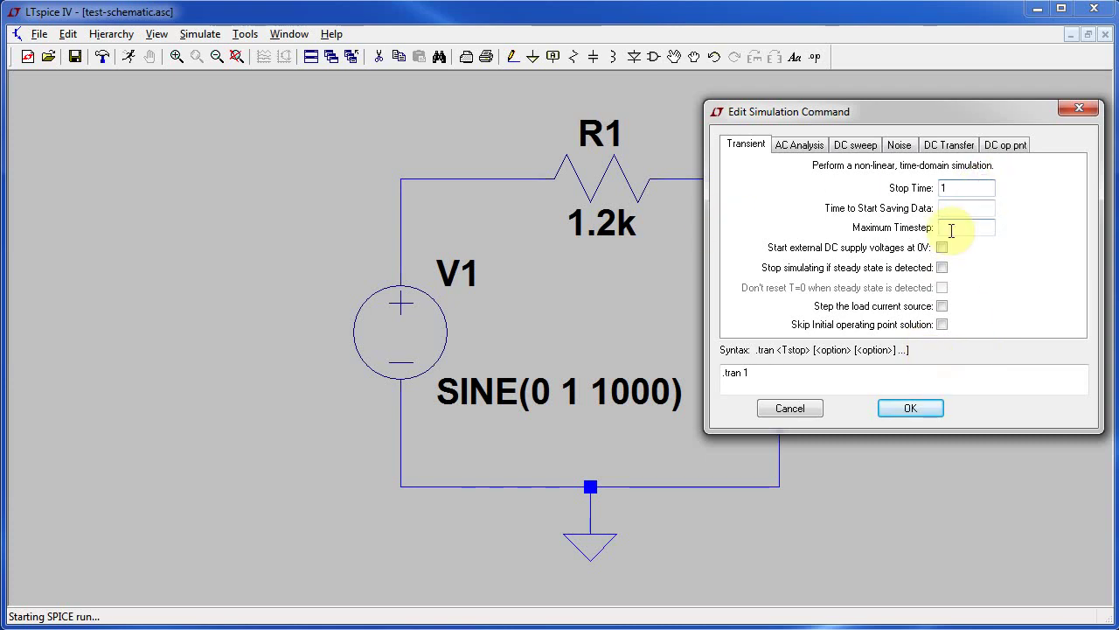
text(00E-3)
Step: Run the 100E-3 transient, probe V(n001) and zoom the plot to 25–36 ms
key(Return)
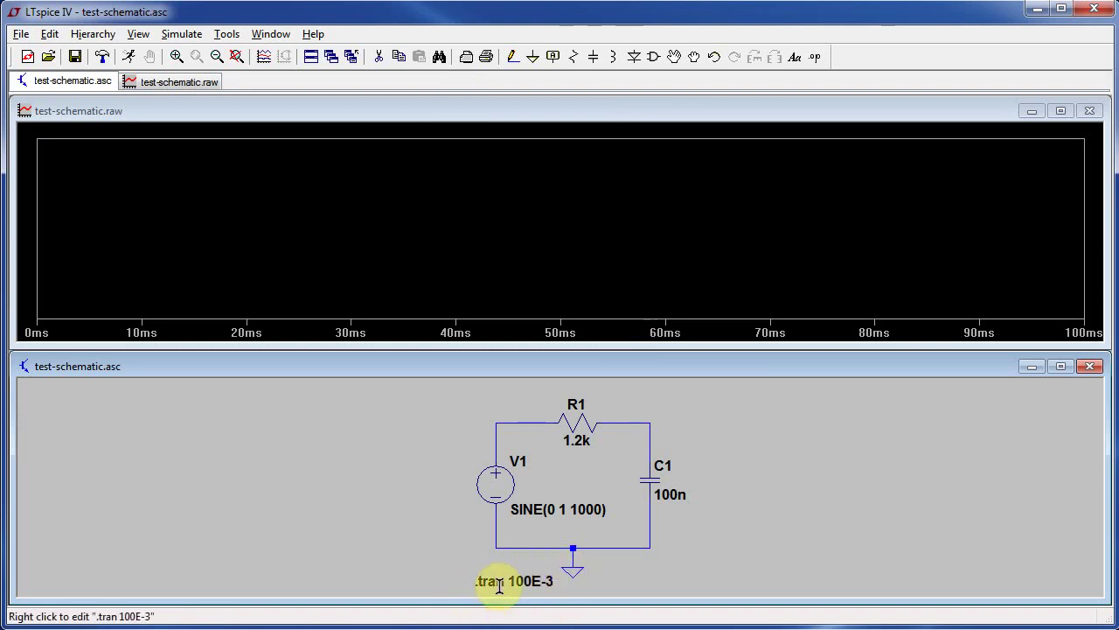
click(510, 421)
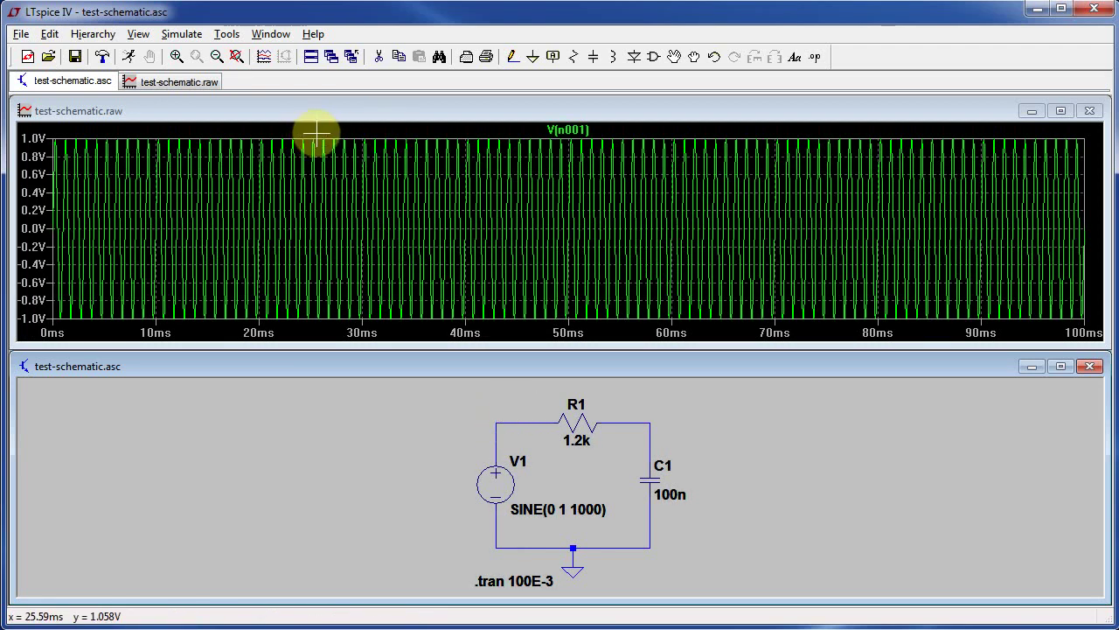
drag(311, 129, 423, 333)
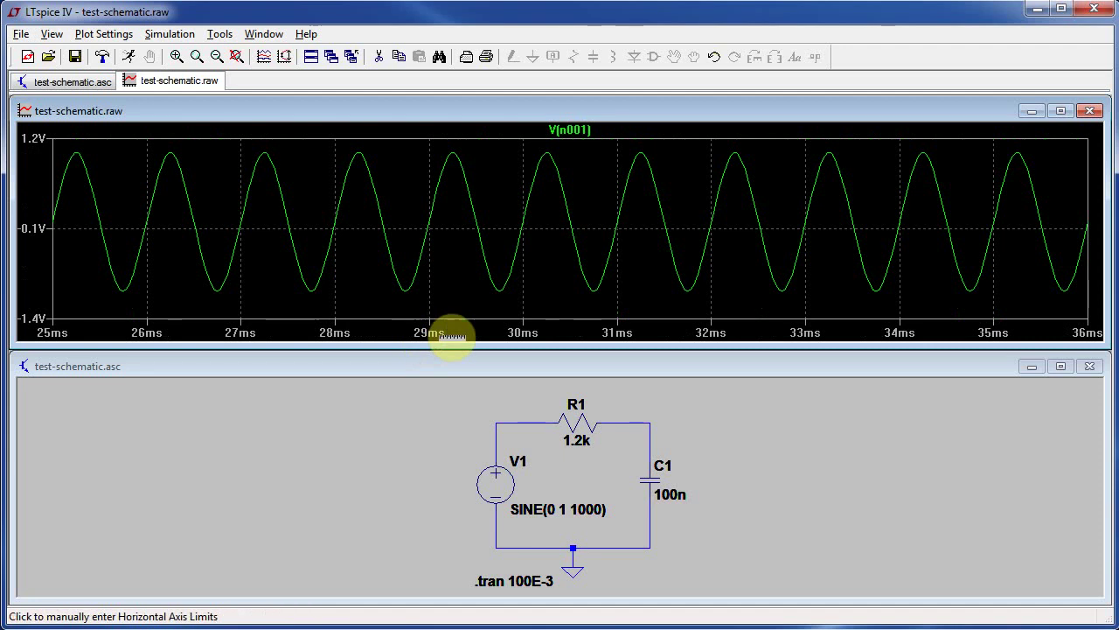
Step: Bring the schematic window back to the front
click(642, 419)
click(702, 282)
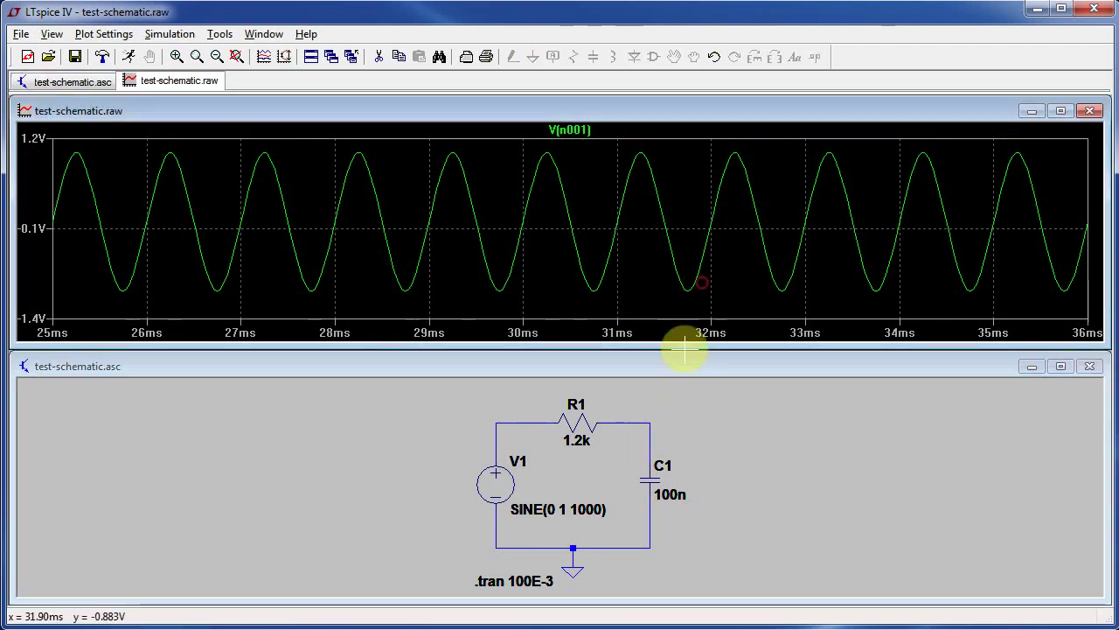
click(662, 401)
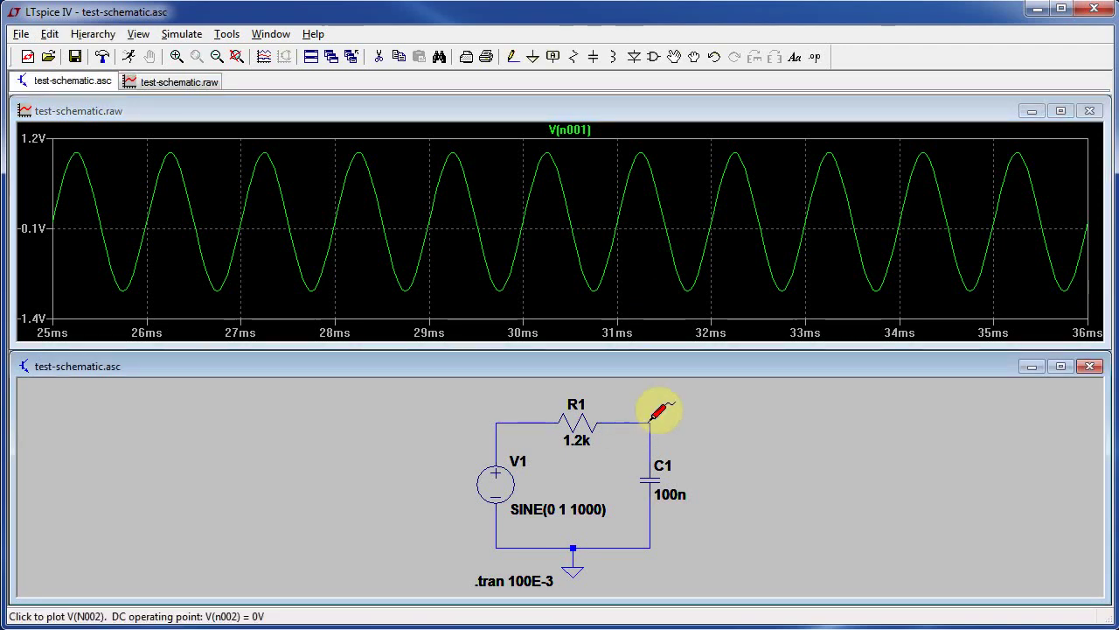
Step: Probe V(n002), I(R1) and V(n001) in turn, finishing with only V(n002) plotted
click(649, 421)
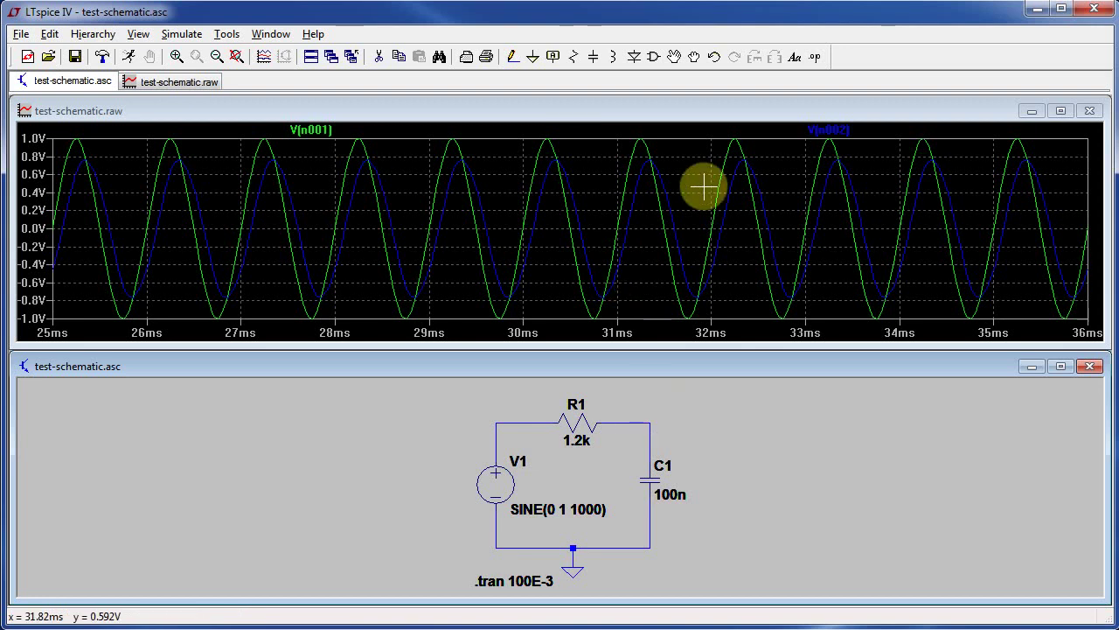
click(650, 422)
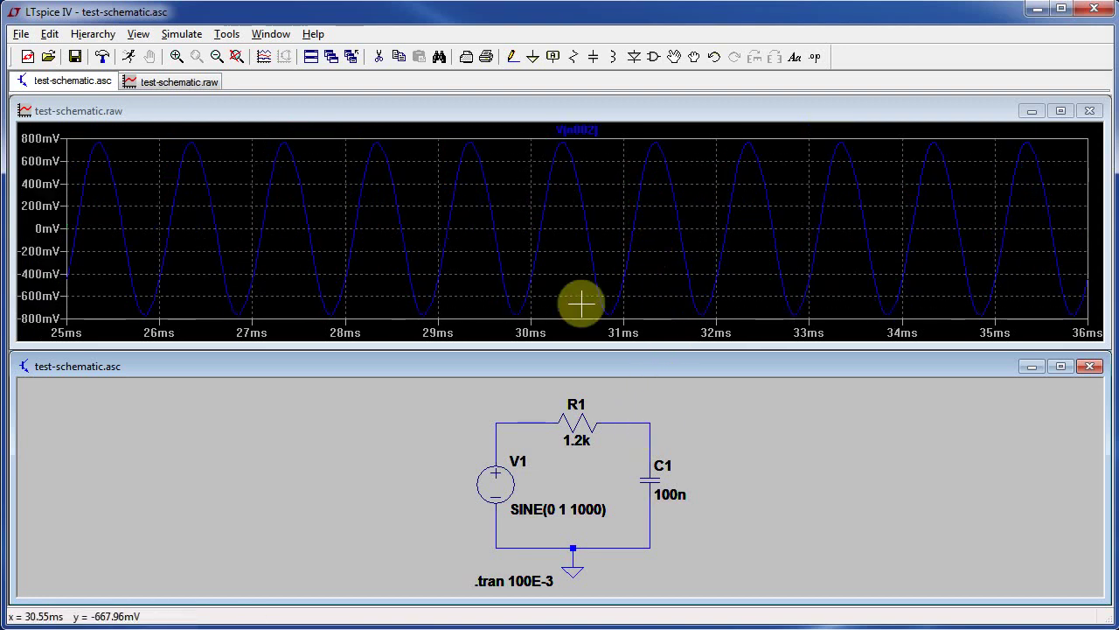
click(584, 420)
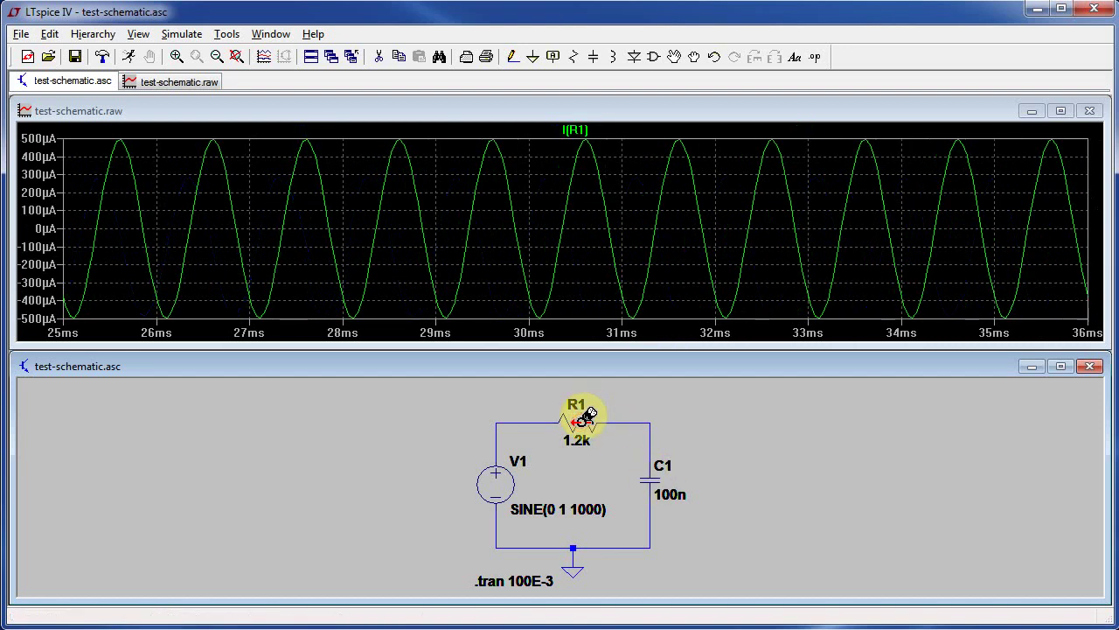
click(649, 418)
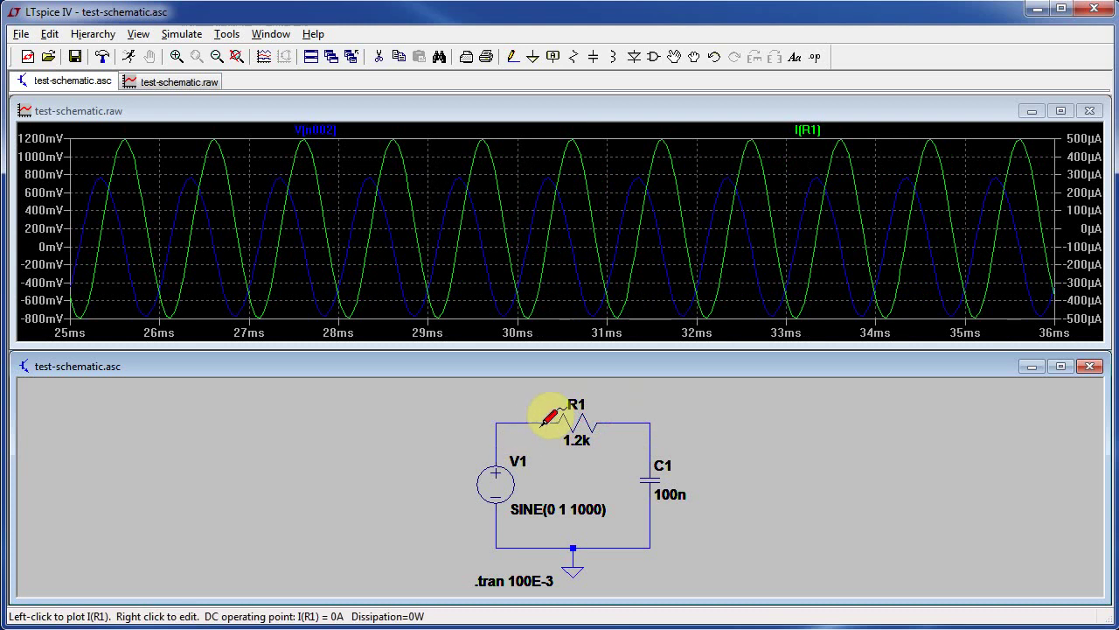
click(647, 421)
click(516, 423)
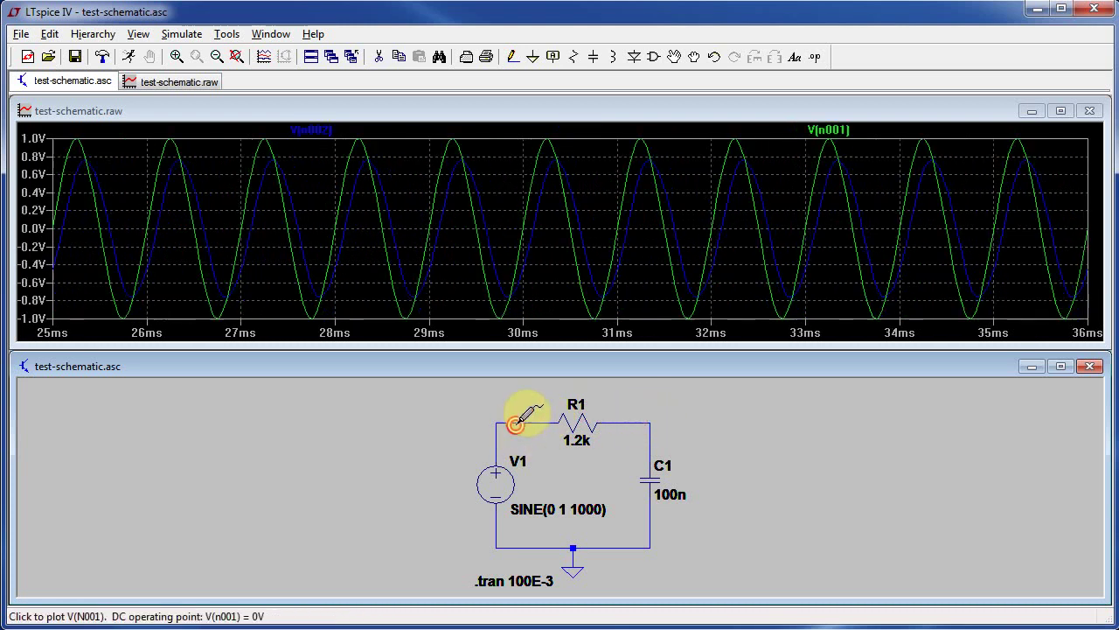
click(649, 420)
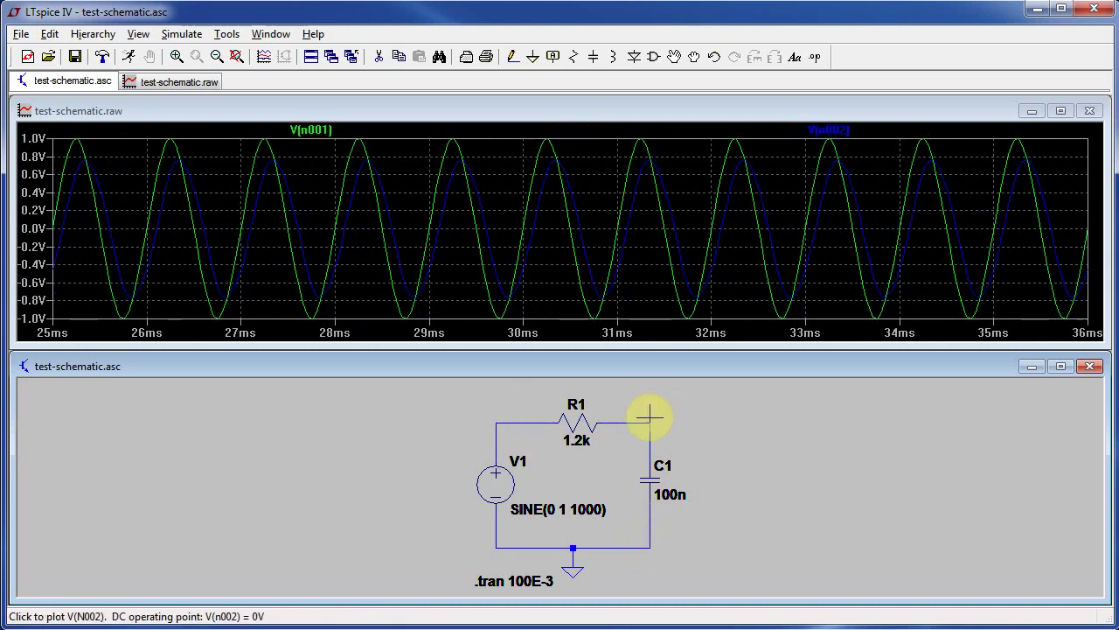
click(649, 418)
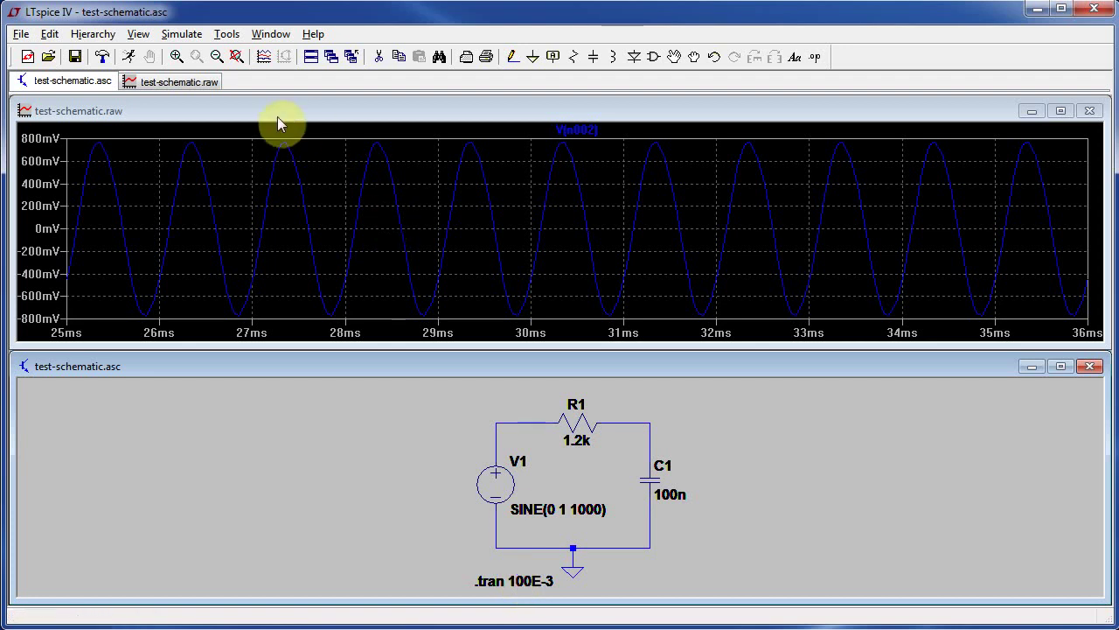
click(184, 35)
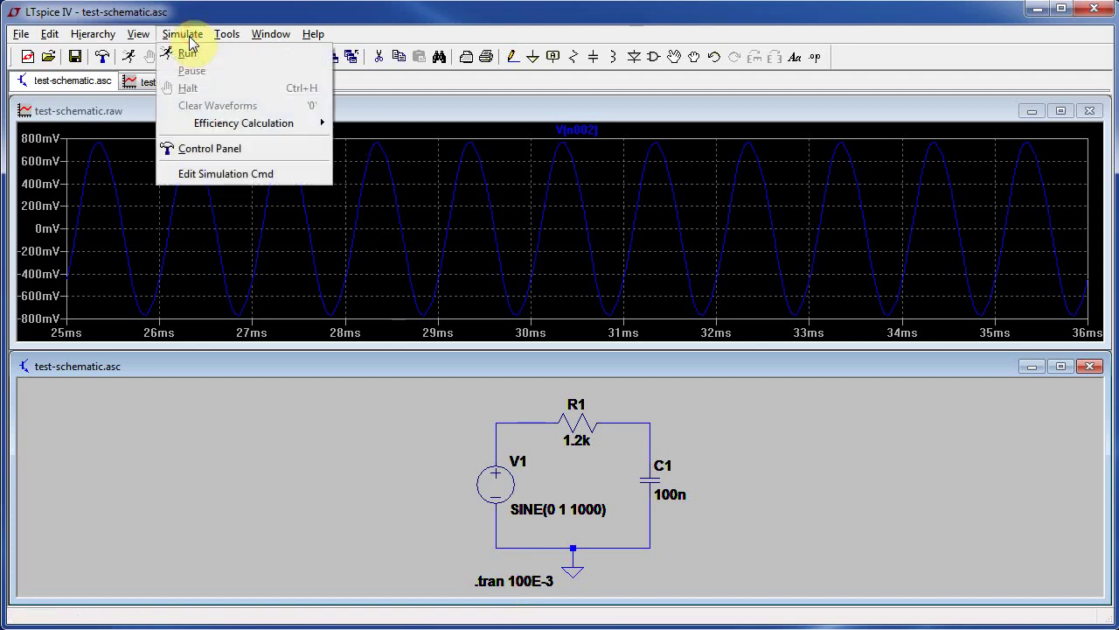
click(413, 281)
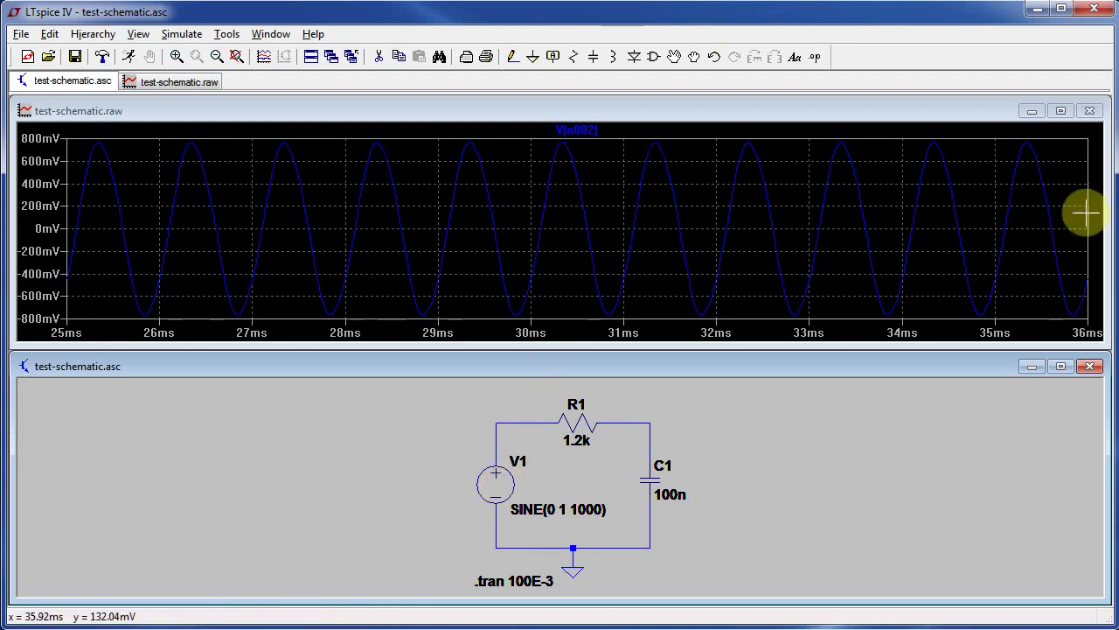
Step: Close the plot, maximise the schematic and remove the SINE function from V1
click(1087, 112)
click(1065, 347)
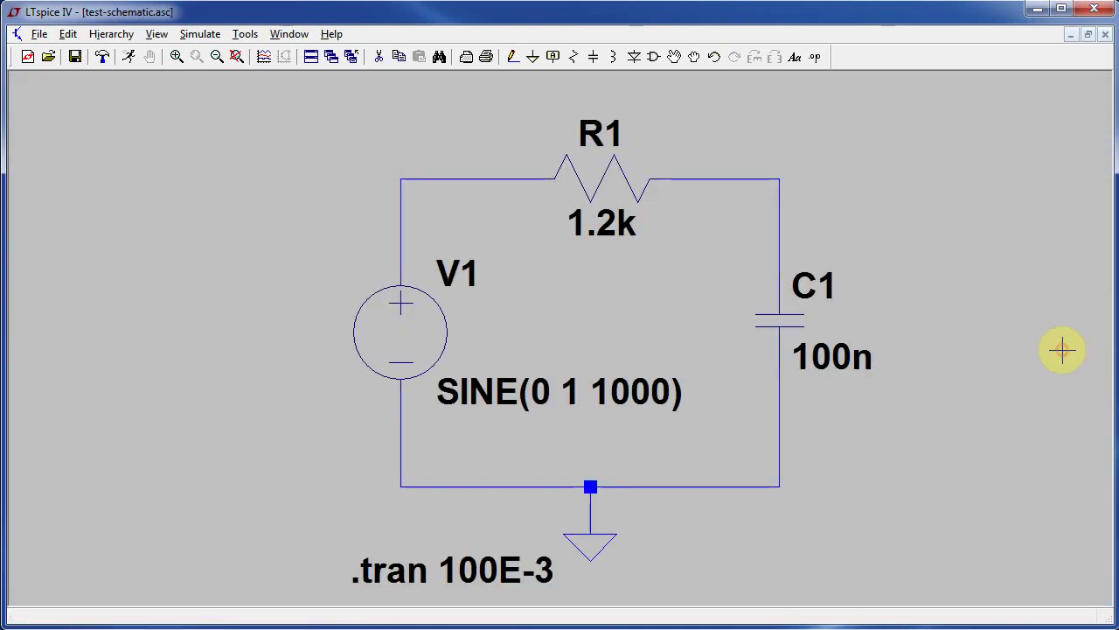
right_click(430, 338)
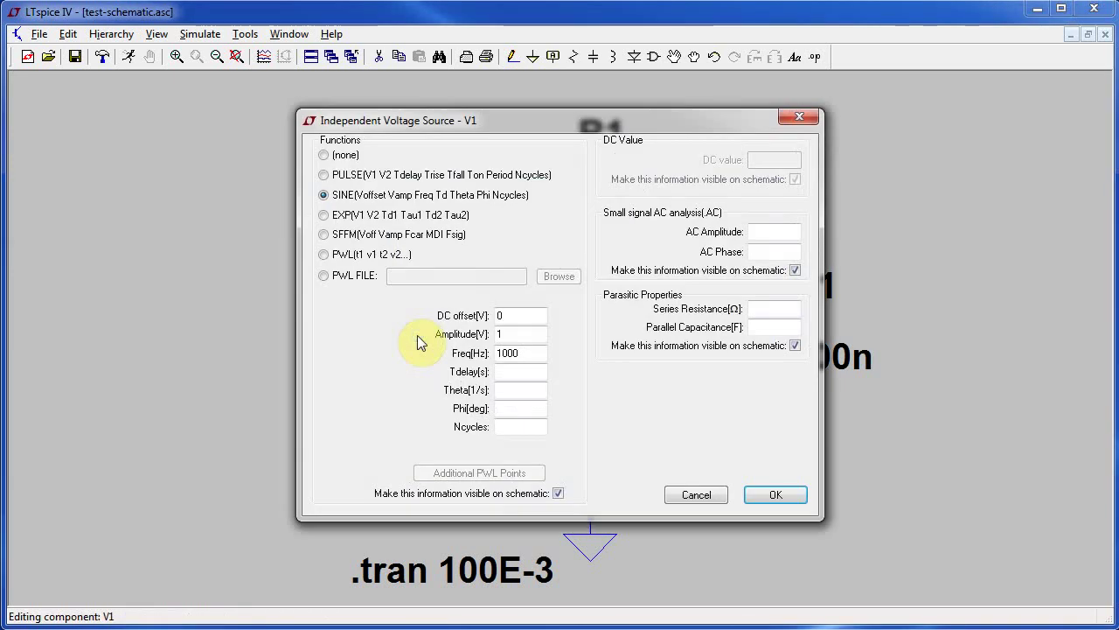
drag(502, 122, 714, 132)
drag(791, 151, 789, 150)
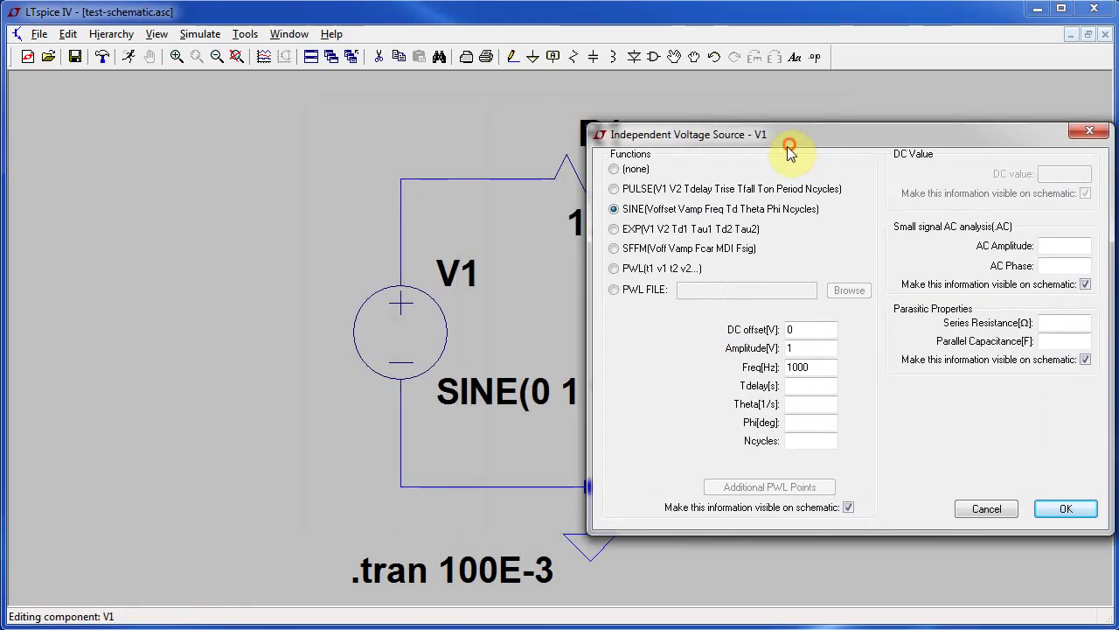
click(615, 170)
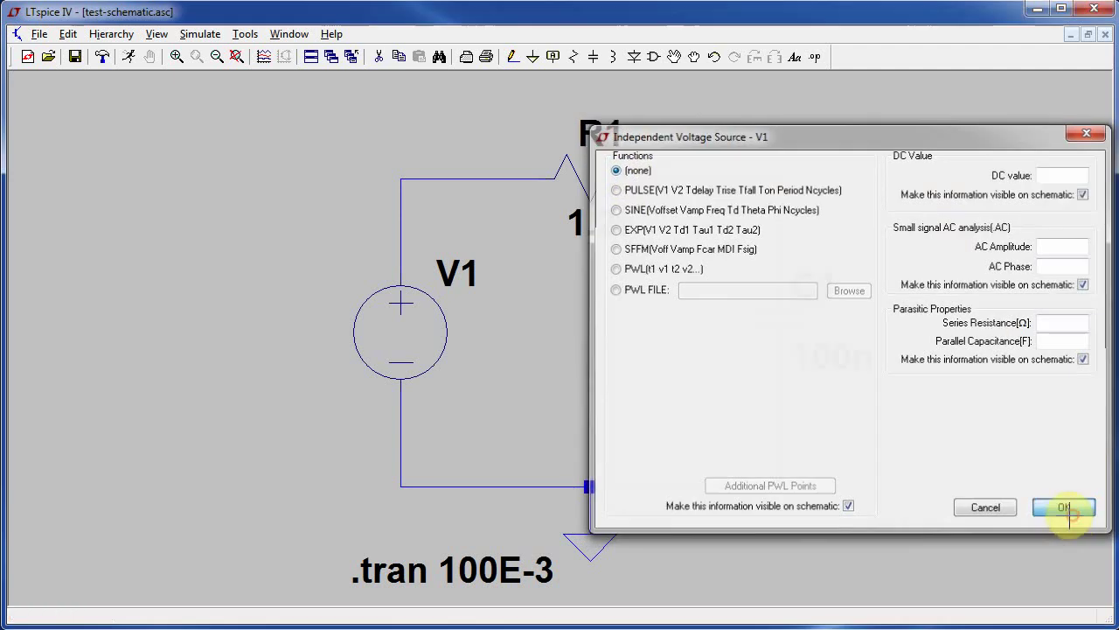
click(1060, 510)
Step: Set V1's value to AC 1
right_click(420, 350)
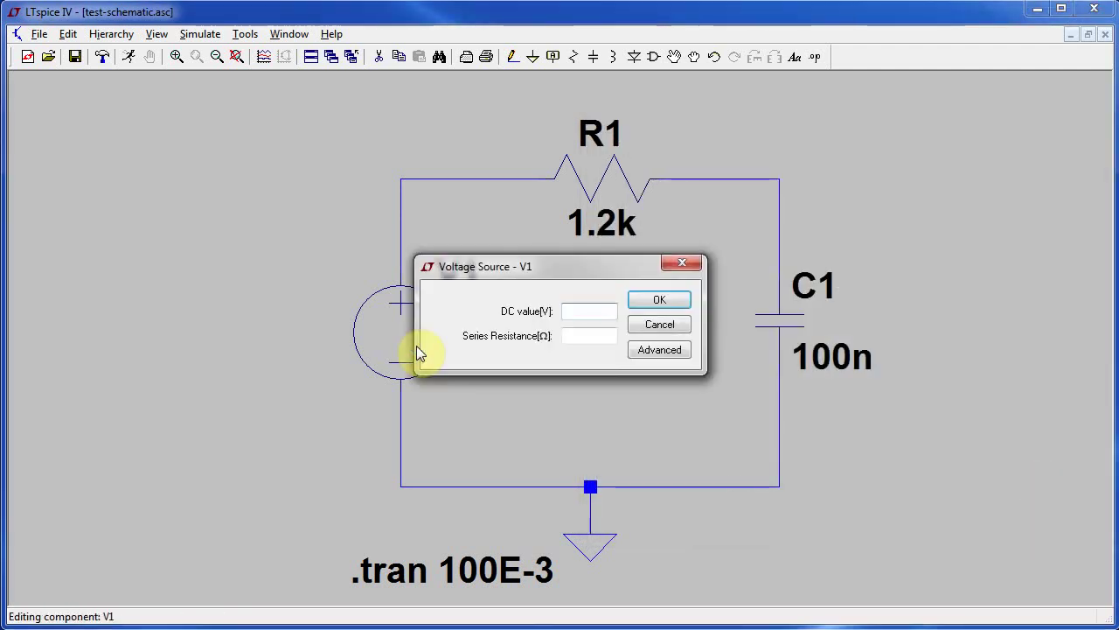
text(A)
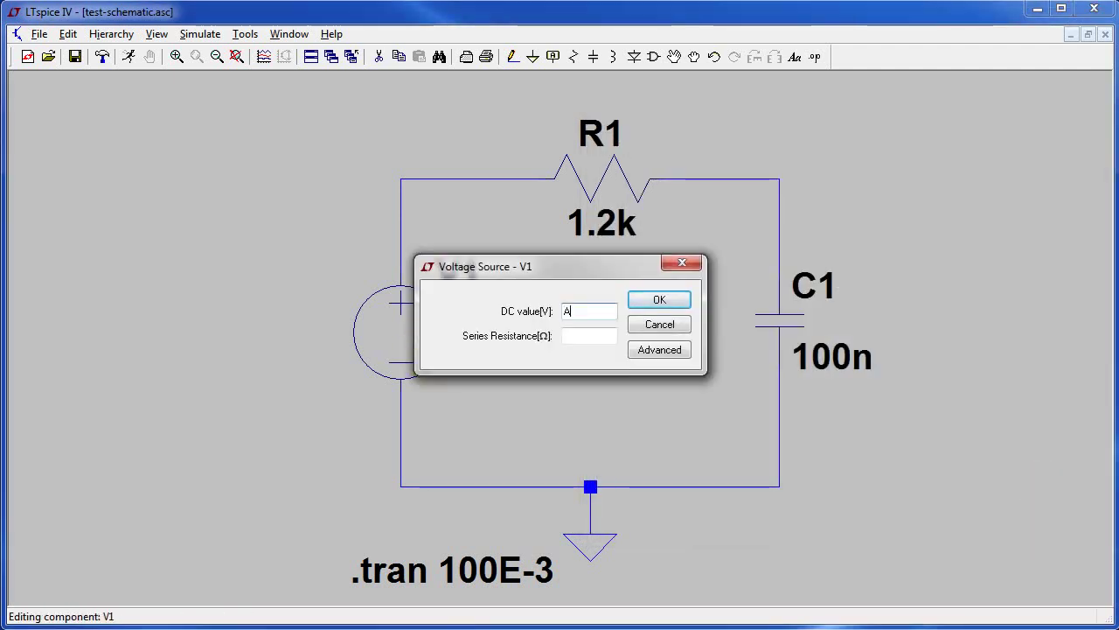
text(C )
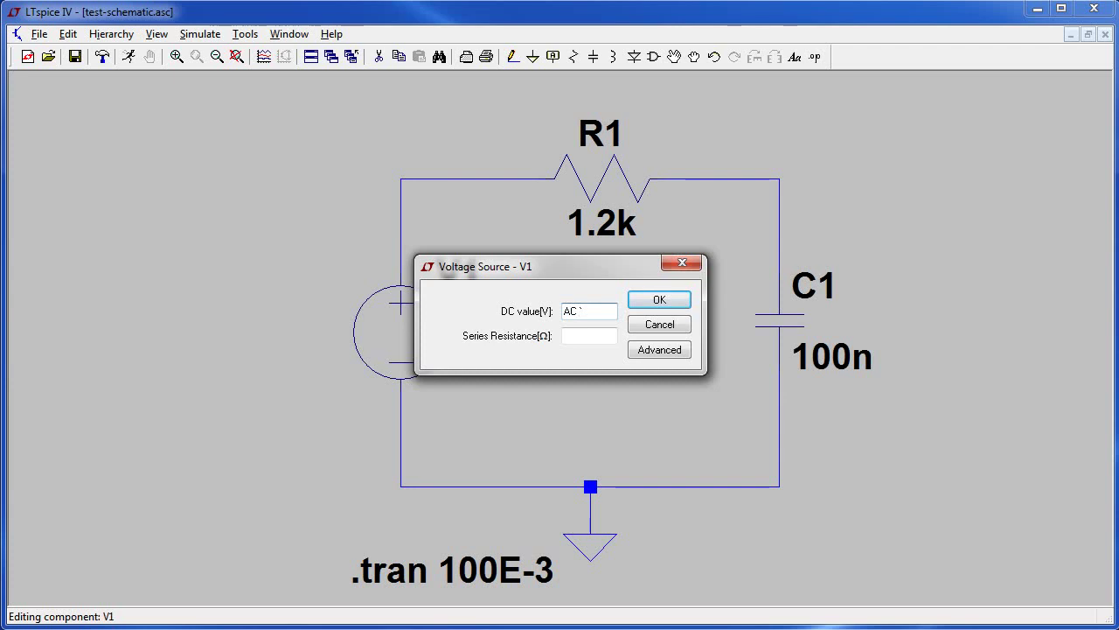
text(1)
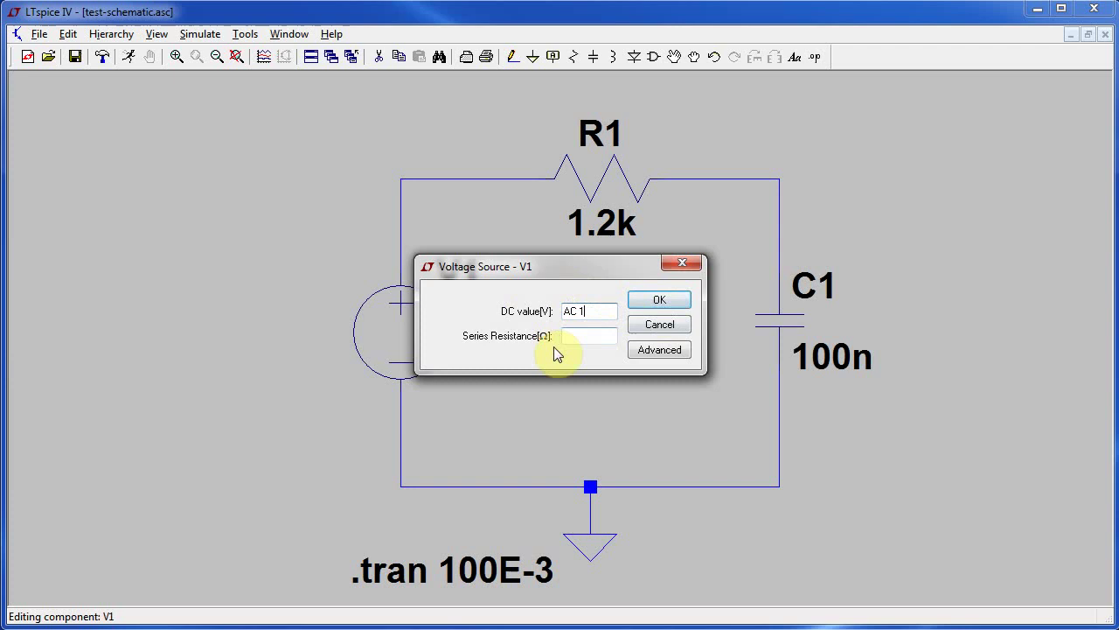
click(663, 300)
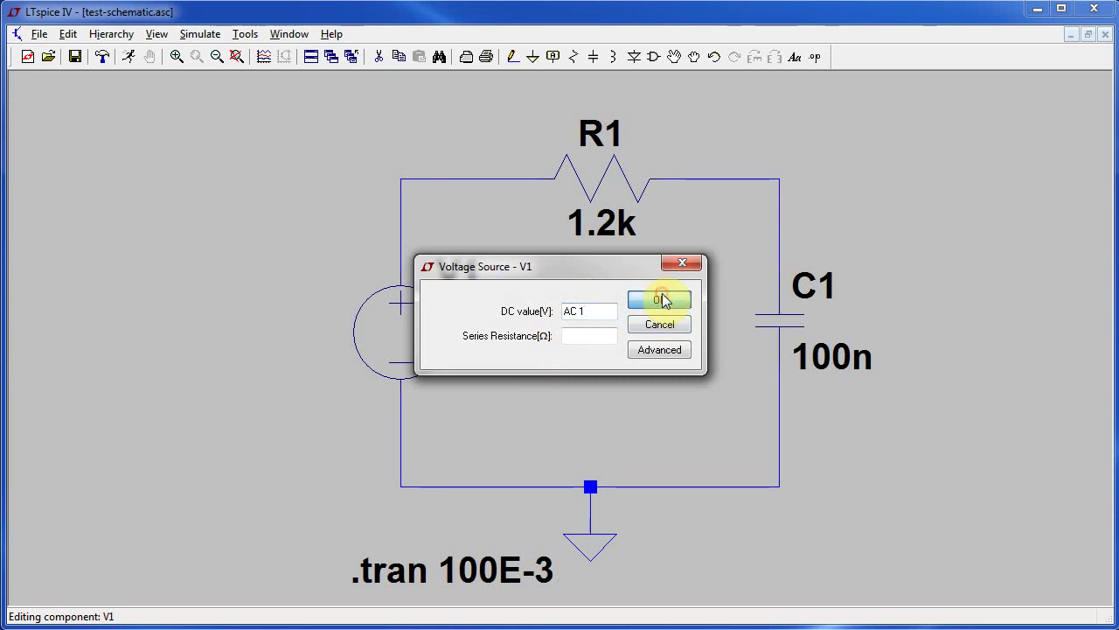
click(663, 300)
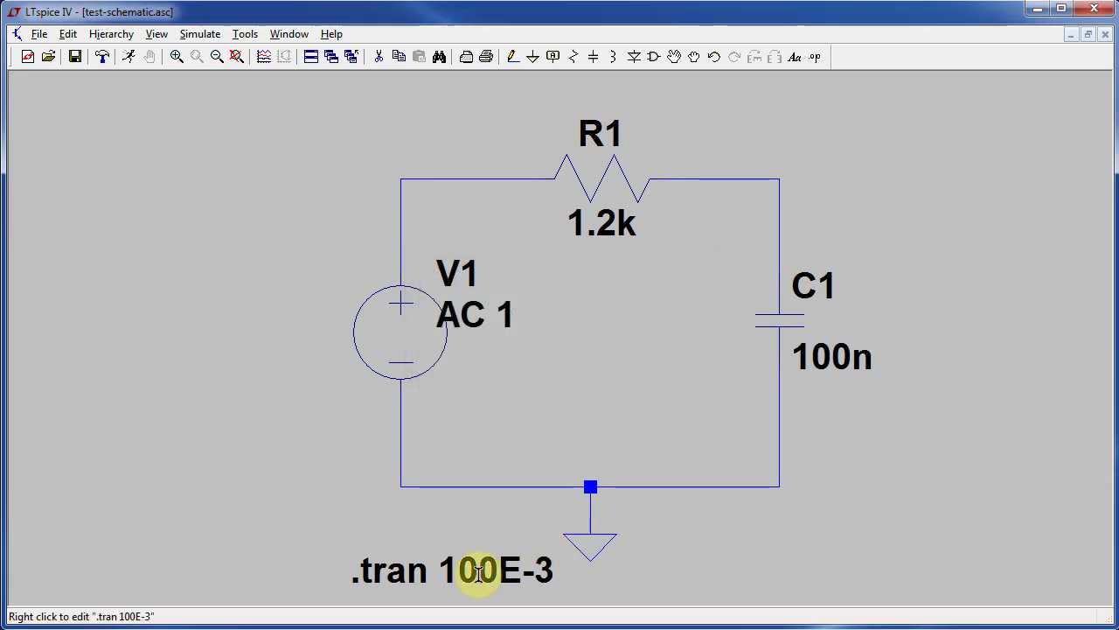
Step: Open the simulation command editor on the AC Analysis tab with Octave sweep
click(201, 34)
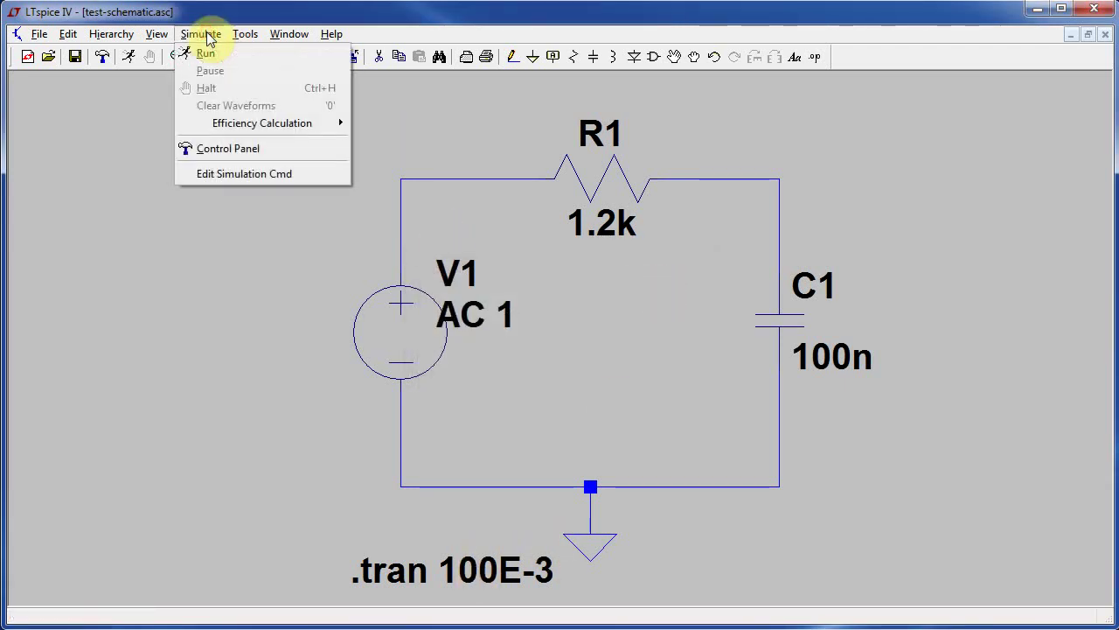
click(242, 179)
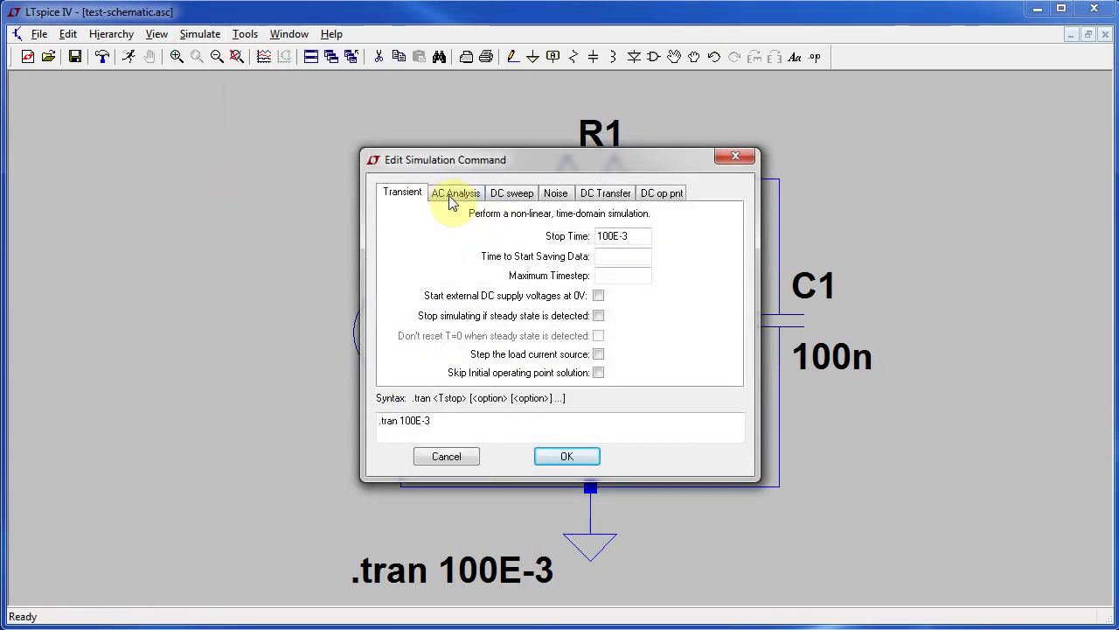
click(512, 199)
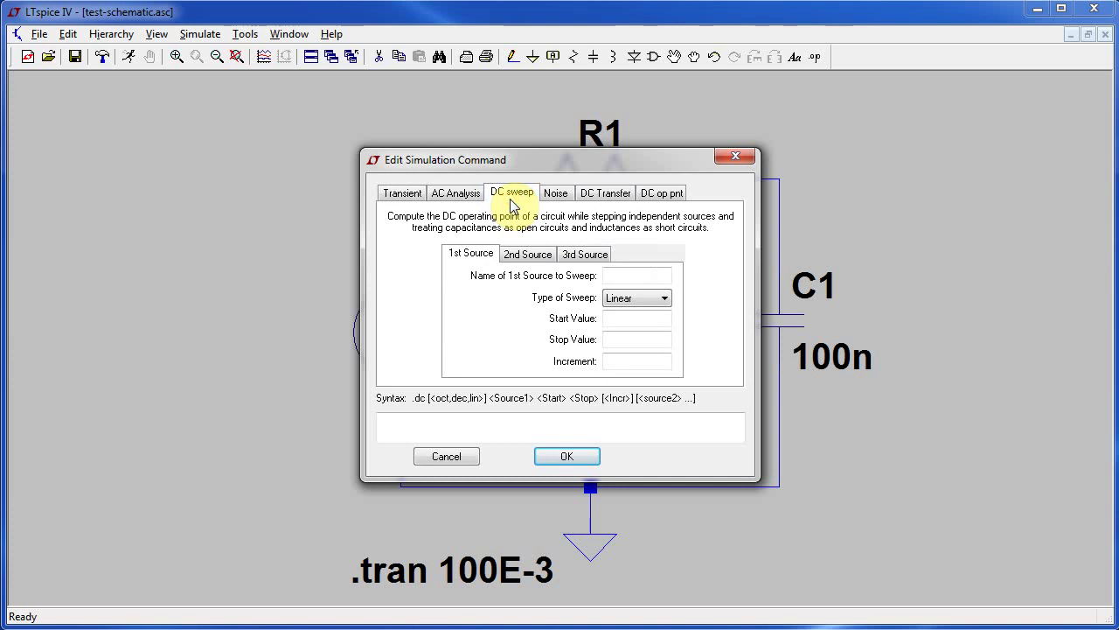
click(449, 190)
click(400, 194)
click(447, 199)
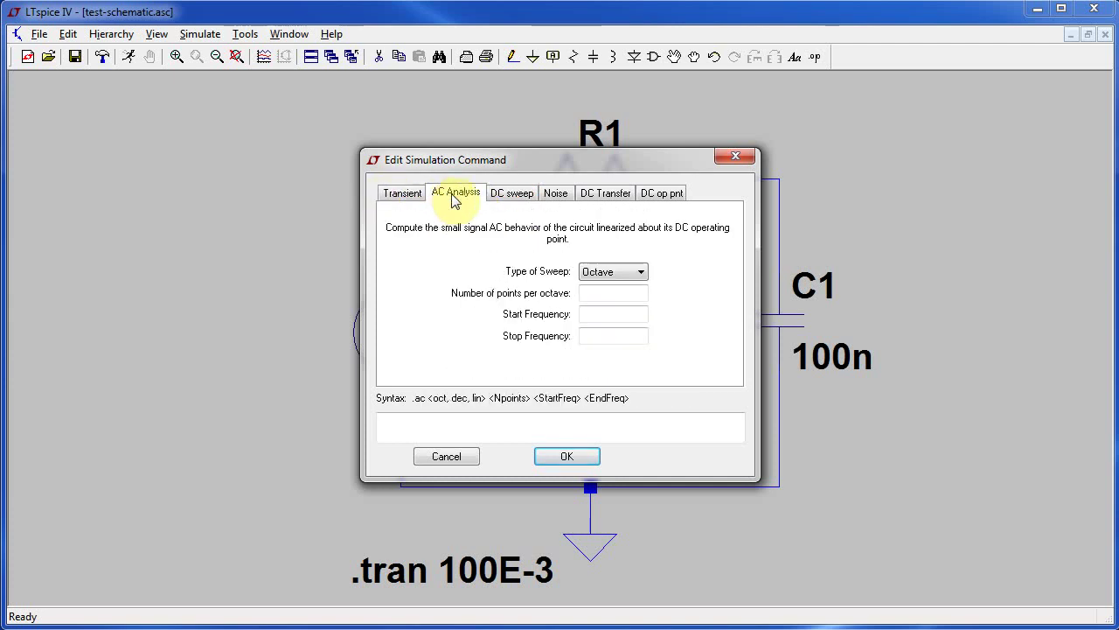
click(641, 277)
click(640, 275)
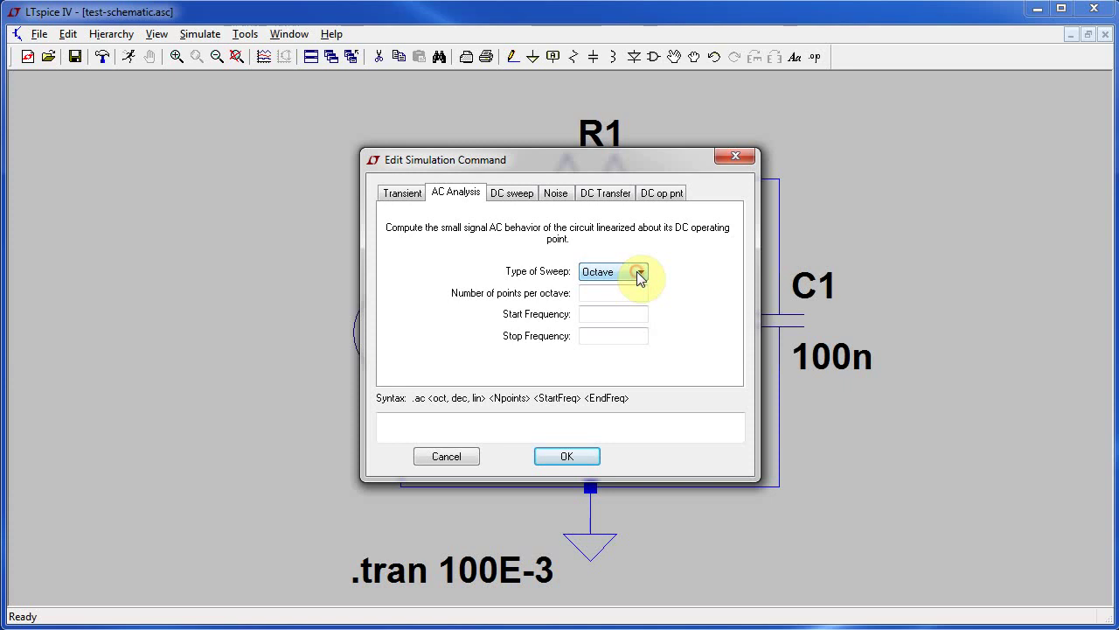
Step: Enter 100 points per octave, start 1 and stop 100E3, then confirm
click(623, 294)
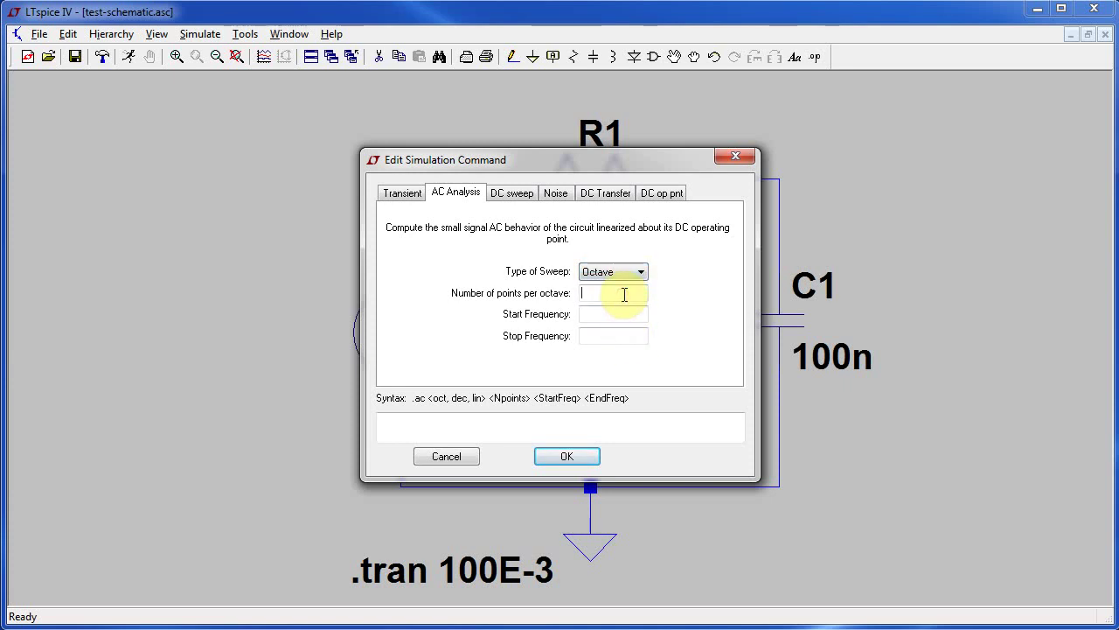
text(4)
text(100)
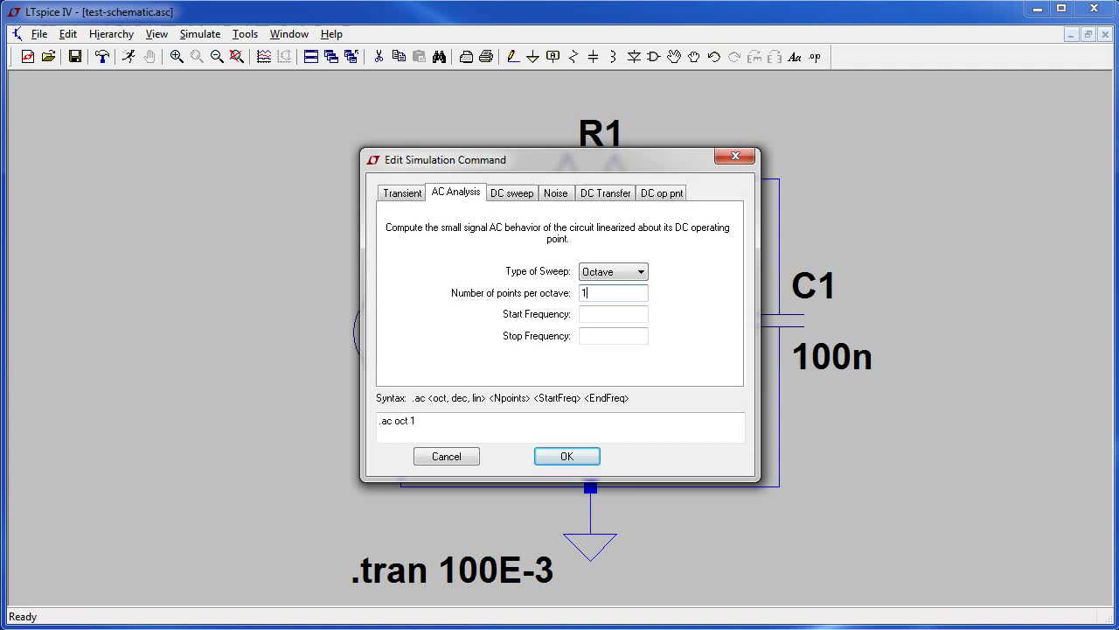
click(621, 312)
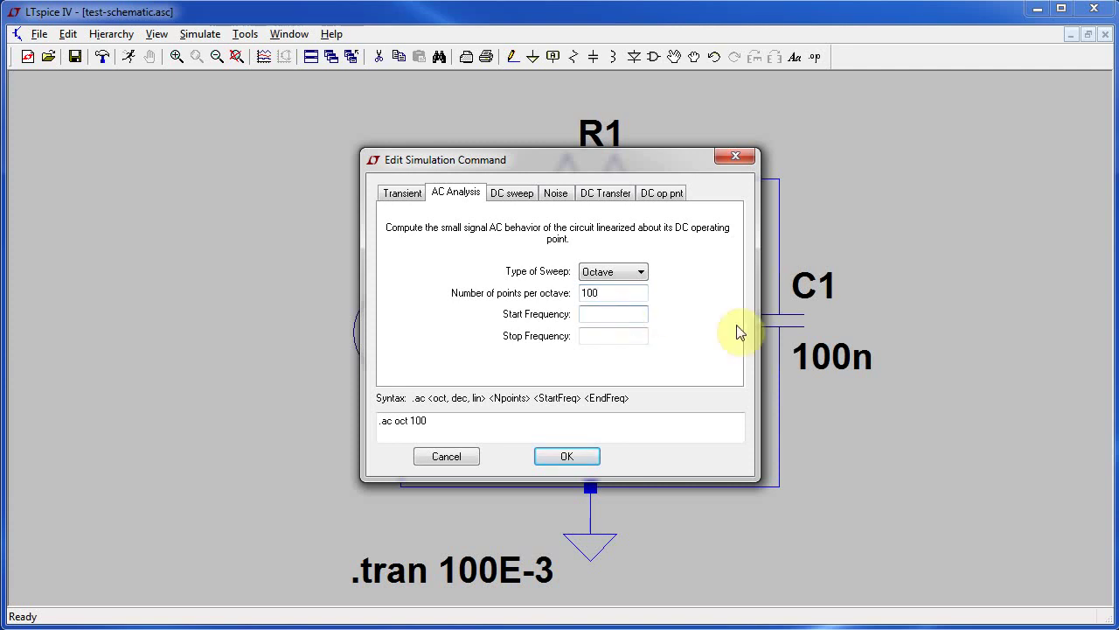
text(1)
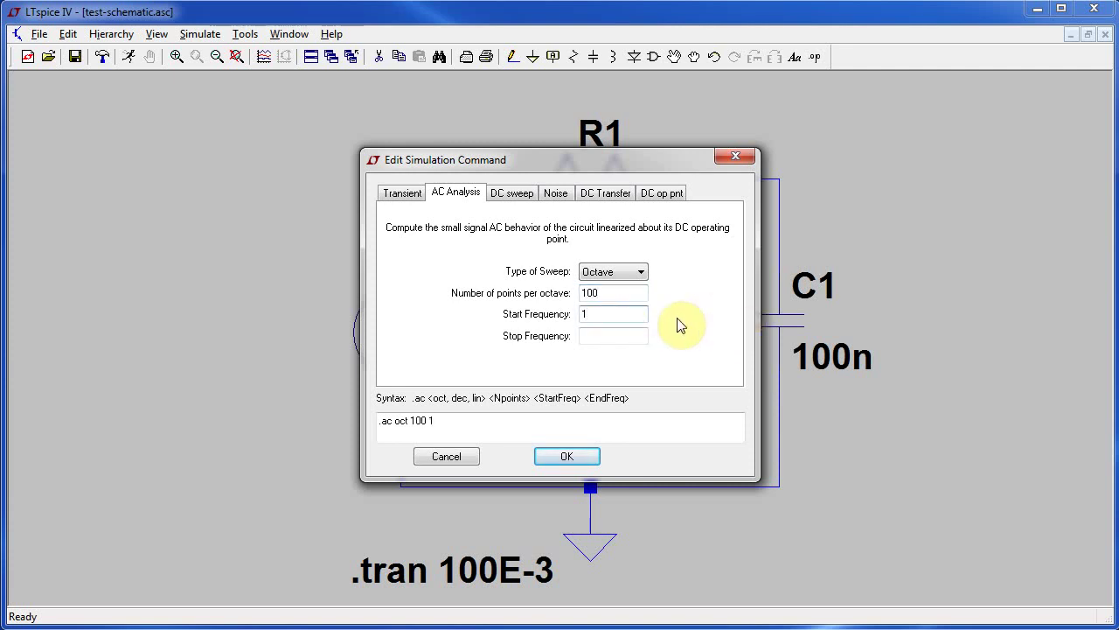
text(00)
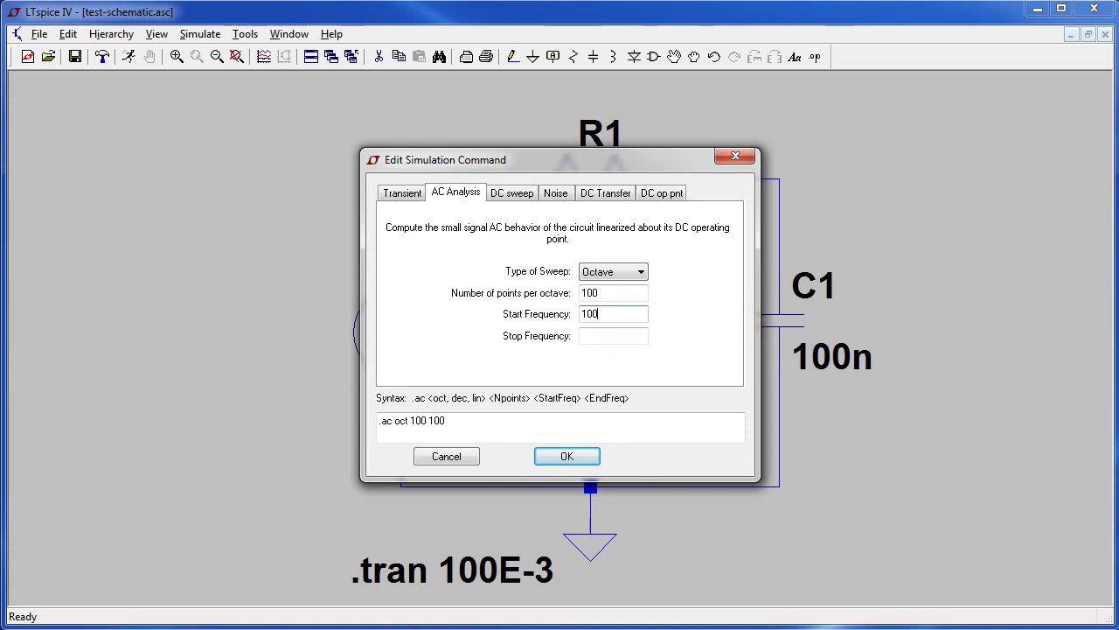
click(612, 335)
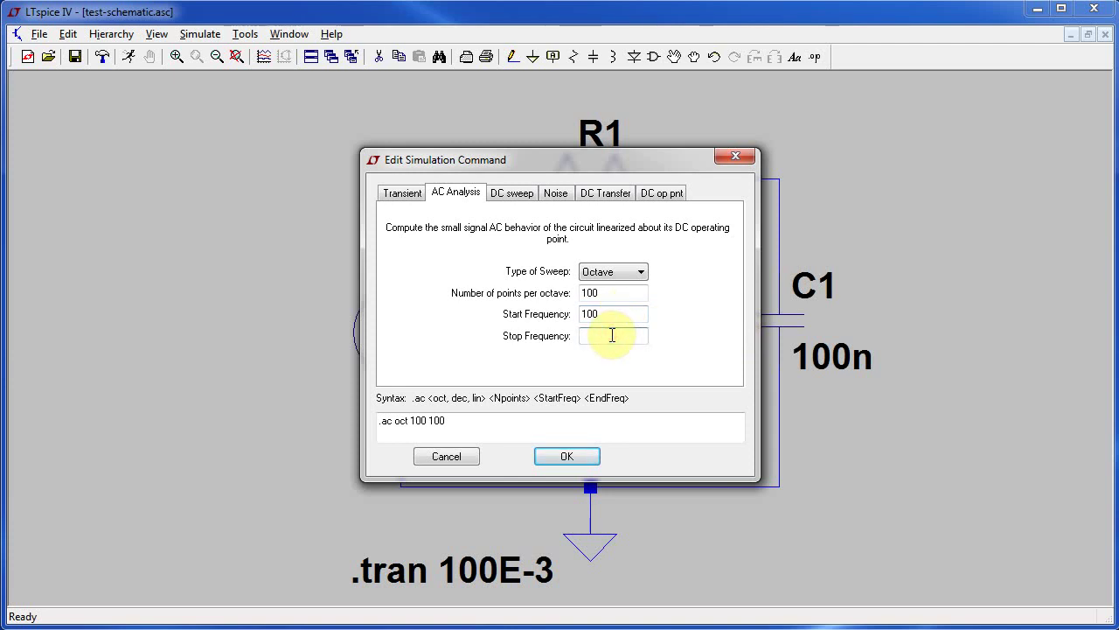
text(10E3)
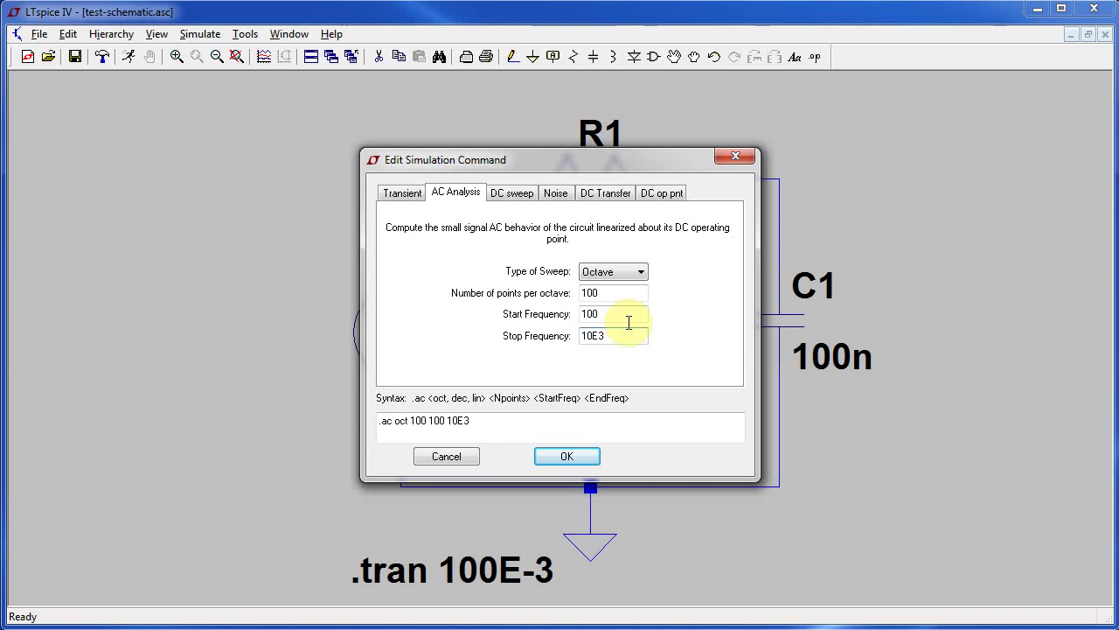
double_click(630, 313)
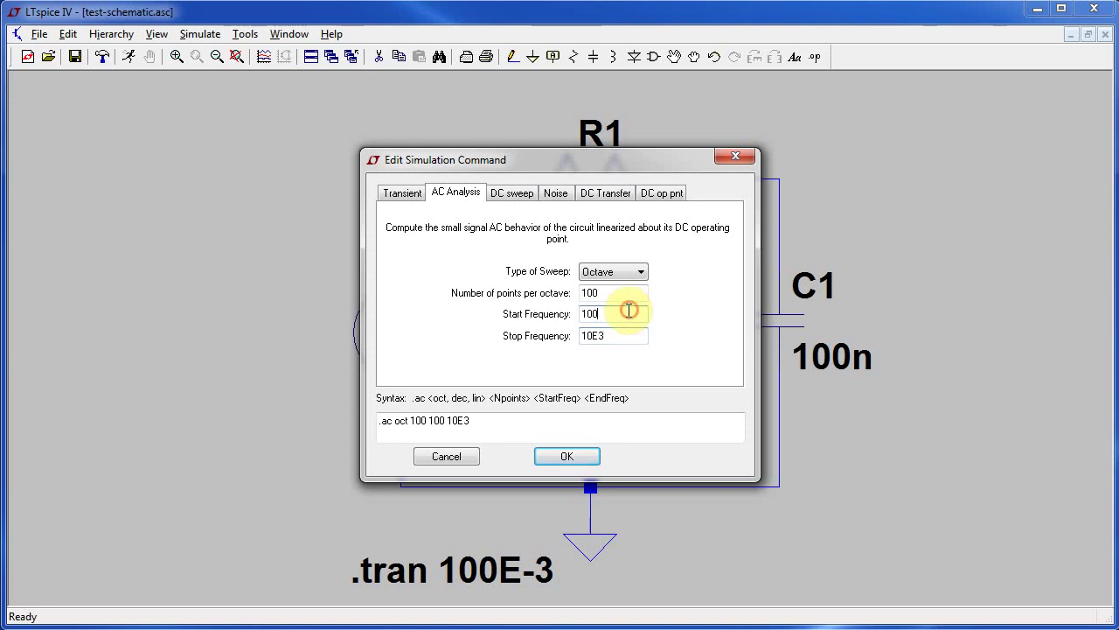
text(1)
double_click(629, 335)
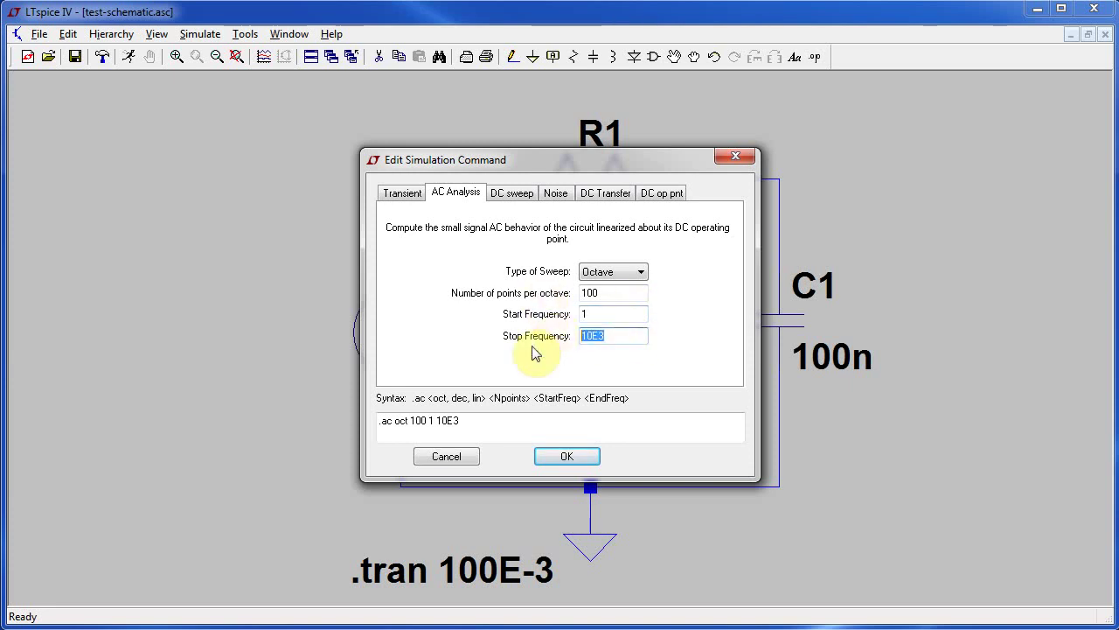
text(10)
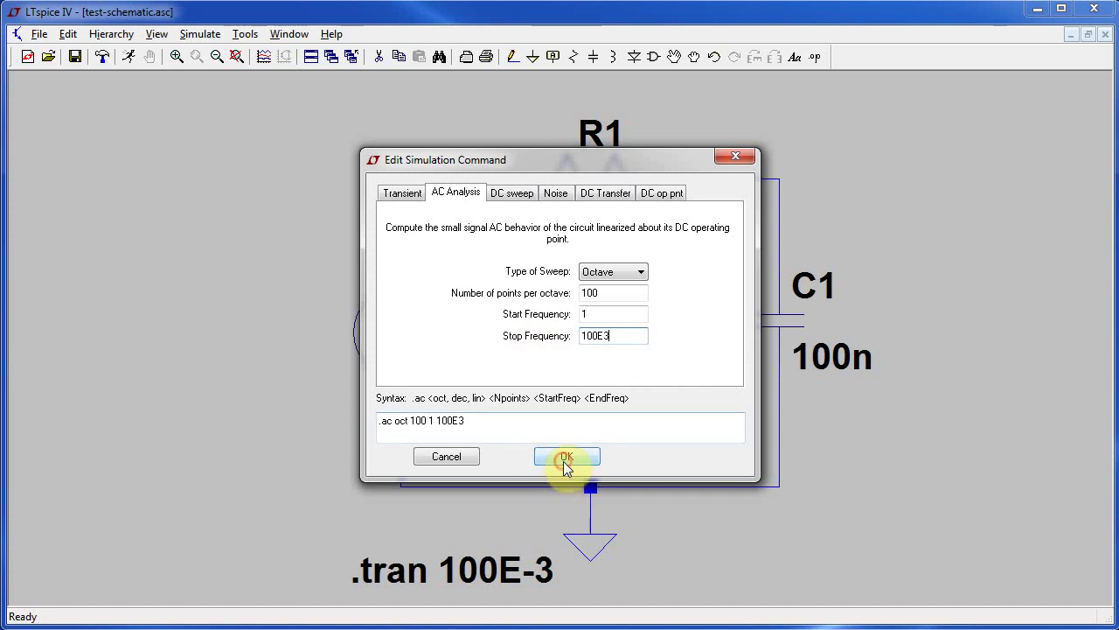
click(565, 458)
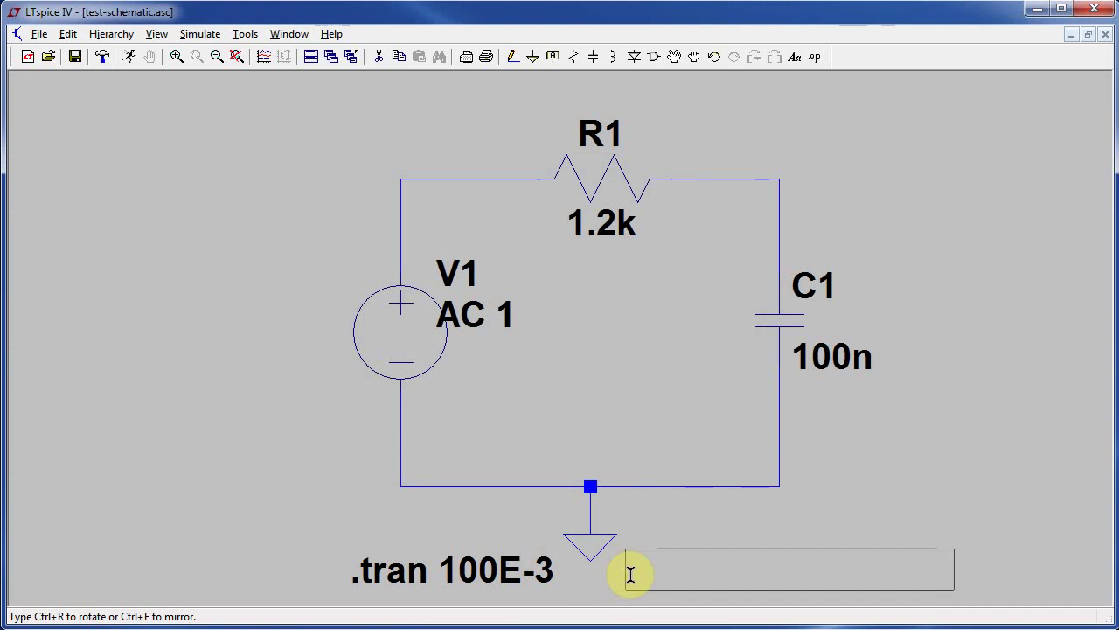
Step: Place the .ac directive under the circuit and delete the ;tran 100E-3 directive
click(630, 571)
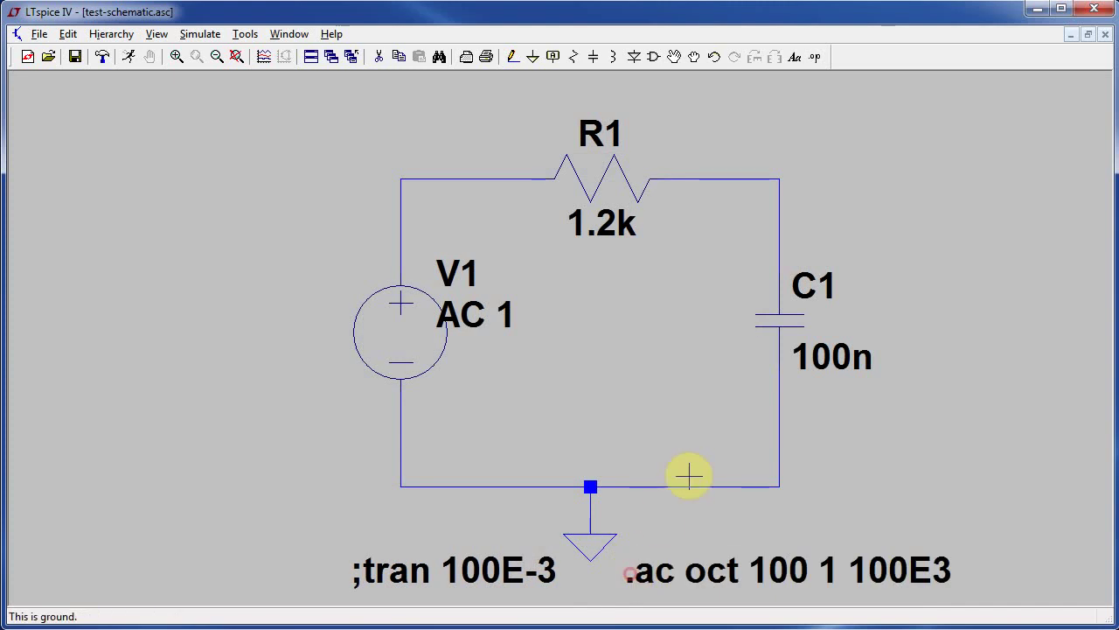
right_click(492, 569)
drag(645, 334, 97, 287)
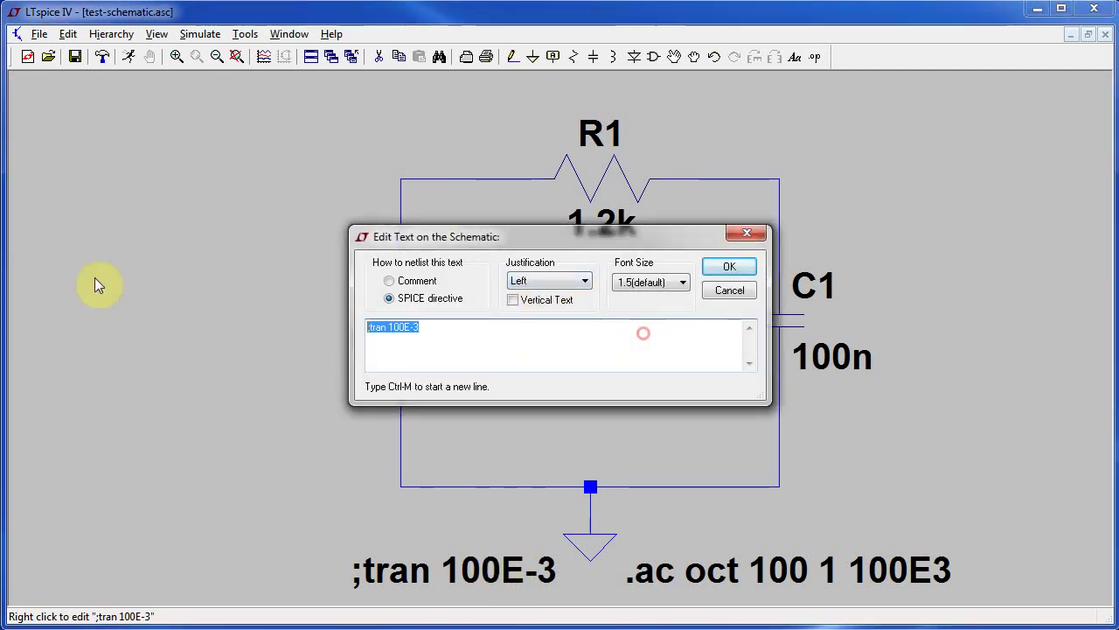
key(Delete)
key(Return)
Step: Re-enter the .ac sweep values (oct 100, 1 to 100E3) and confirm
right_click(761, 570)
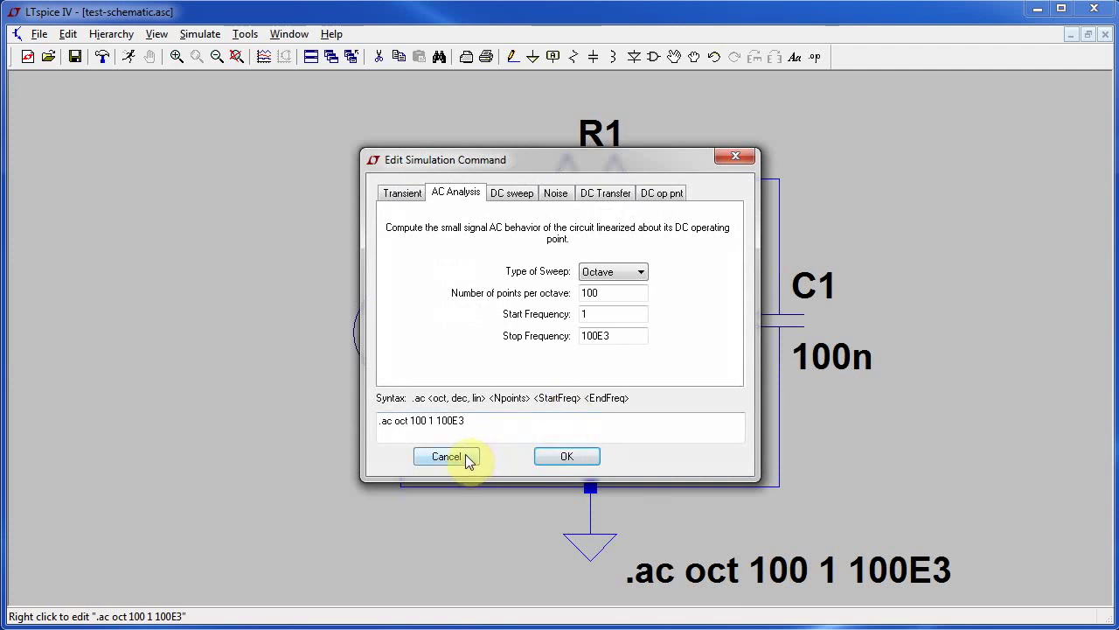
drag(482, 424, 119, 401)
key(Delete)
key(Return)
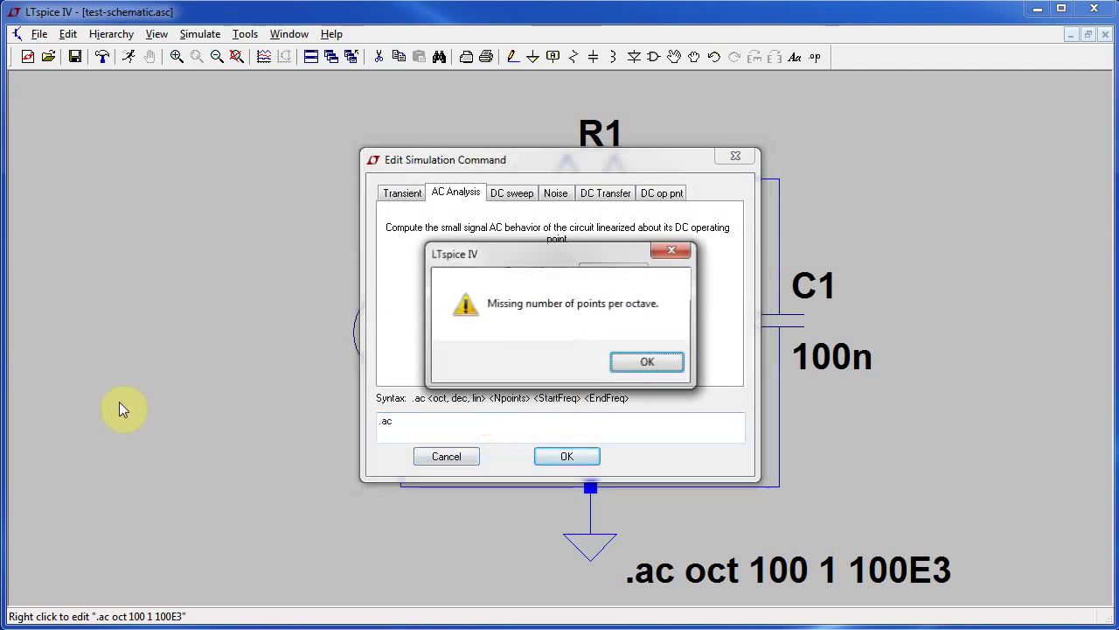
key(Return)
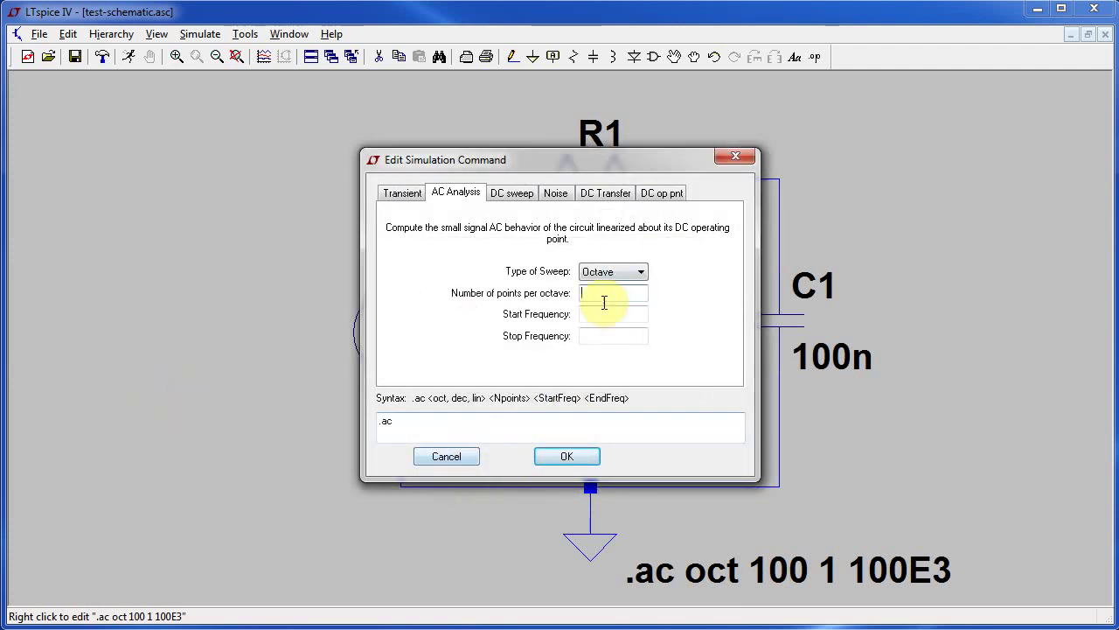
text(100)
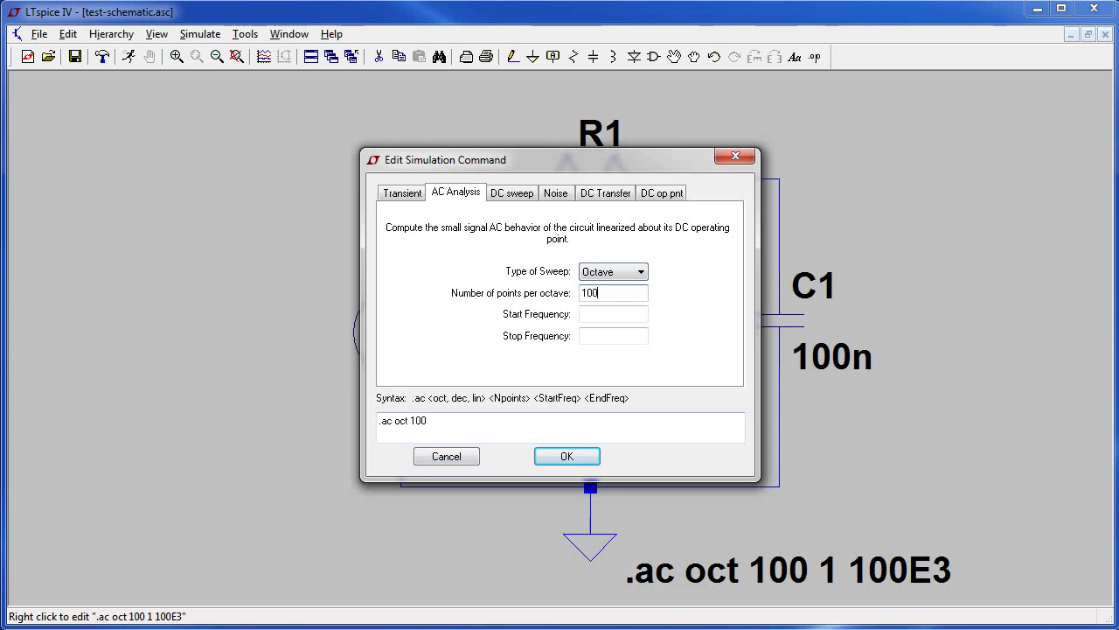
text(1)
click(613, 338)
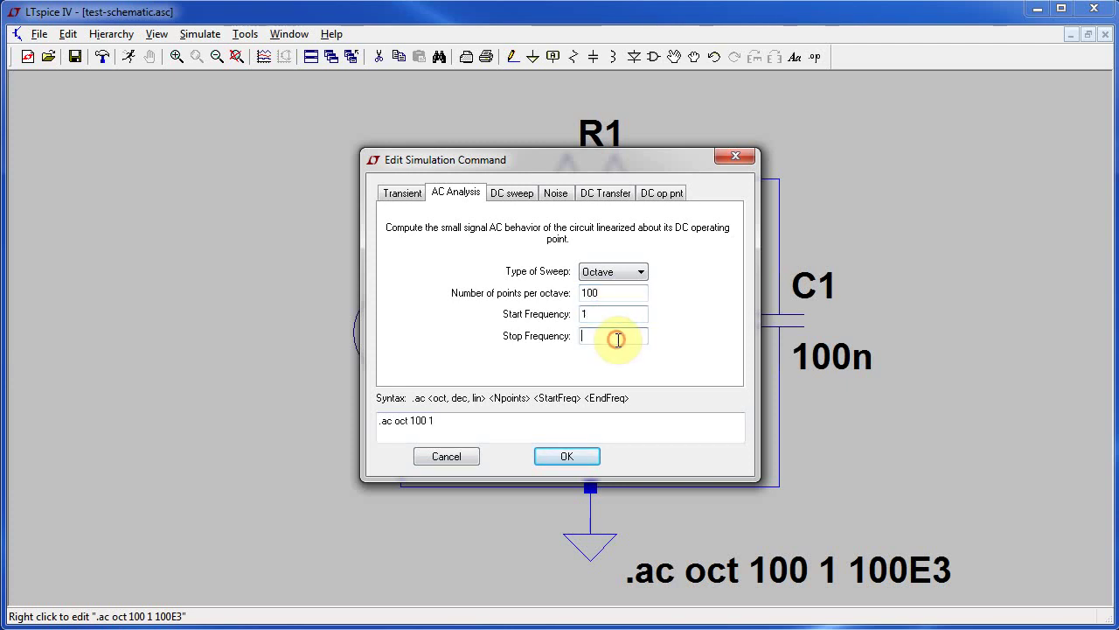
text(100E3)
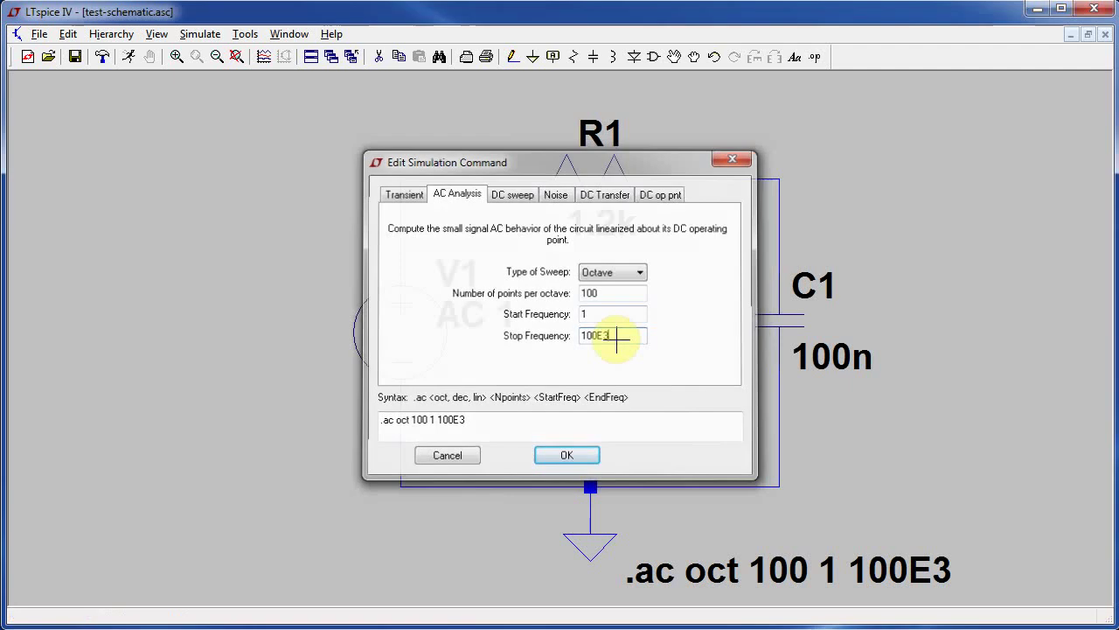
key(Return)
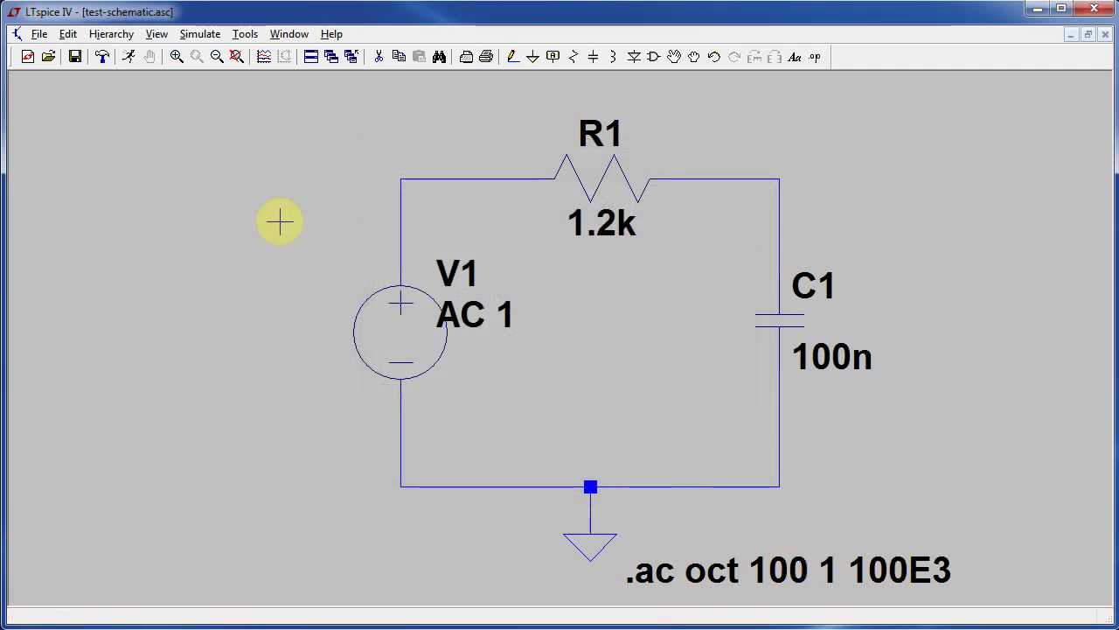
Step: Run the AC sweep and probe the C1 node to plot V(n002)'s magnitude and phase
click(202, 34)
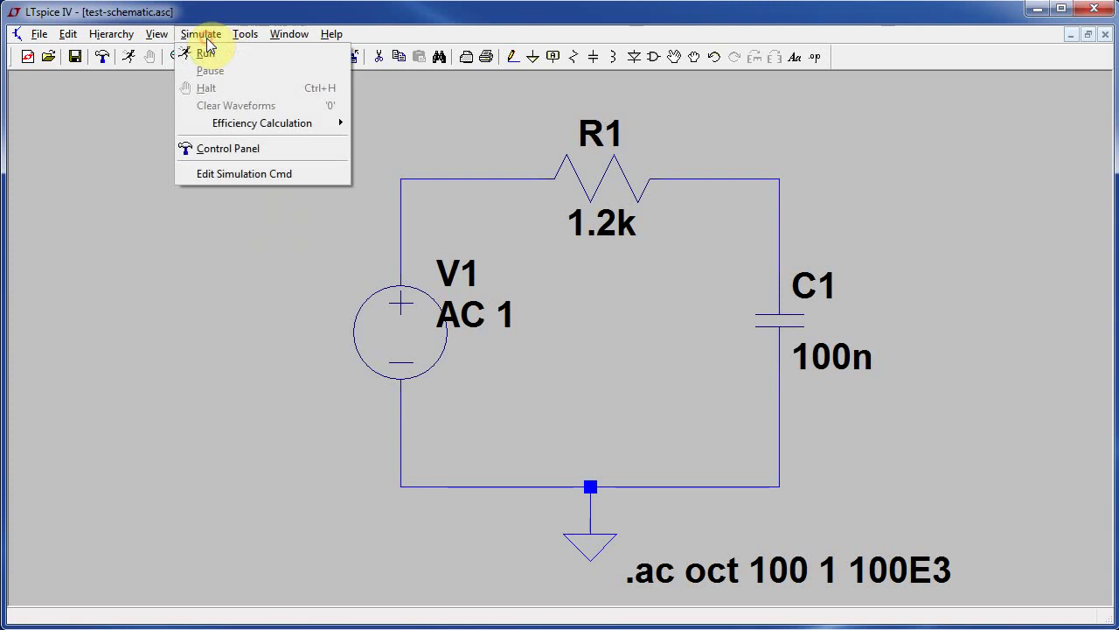
click(208, 55)
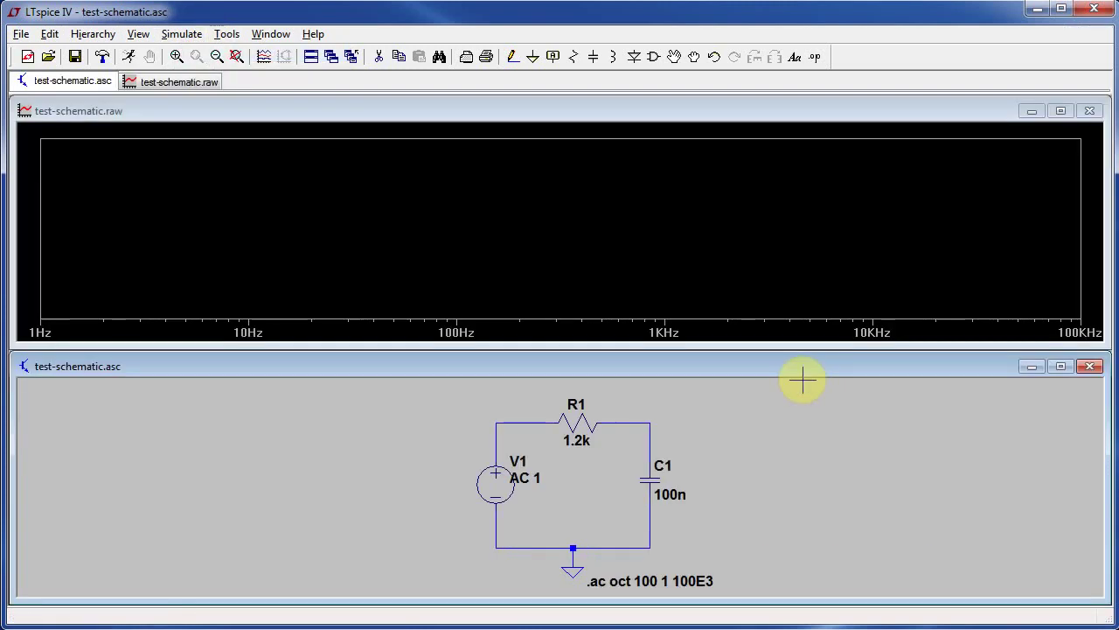
click(651, 418)
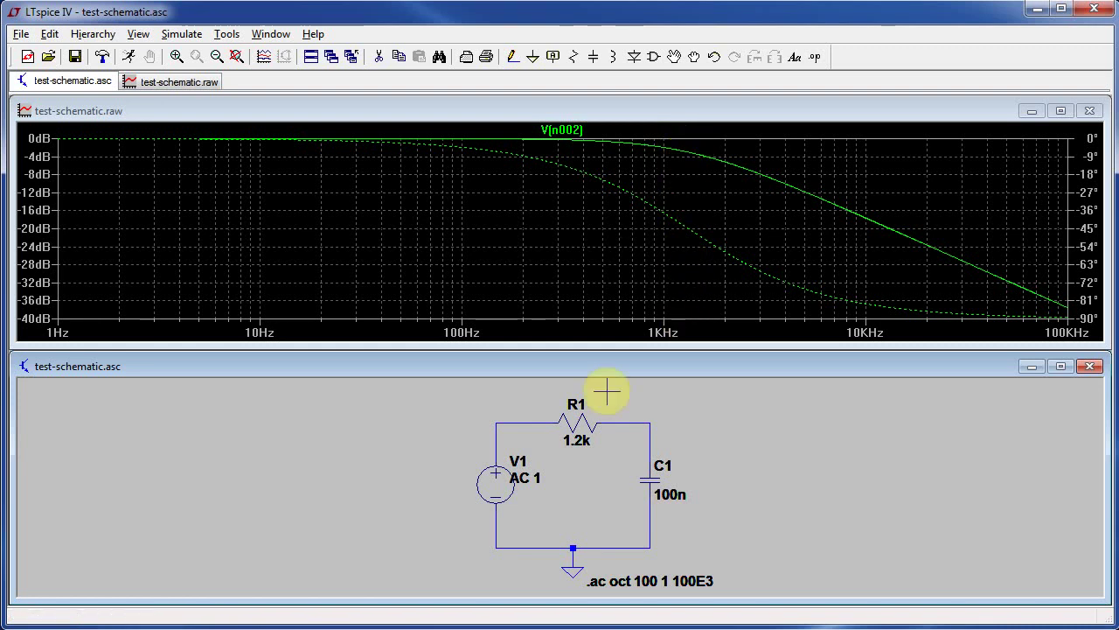
click(530, 411)
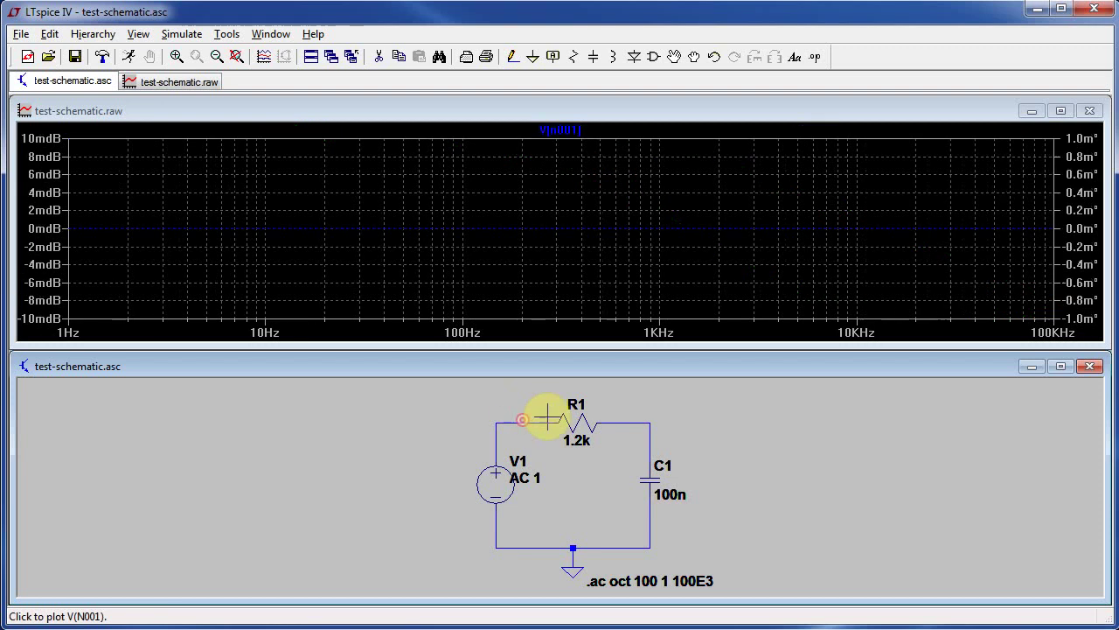
click(651, 415)
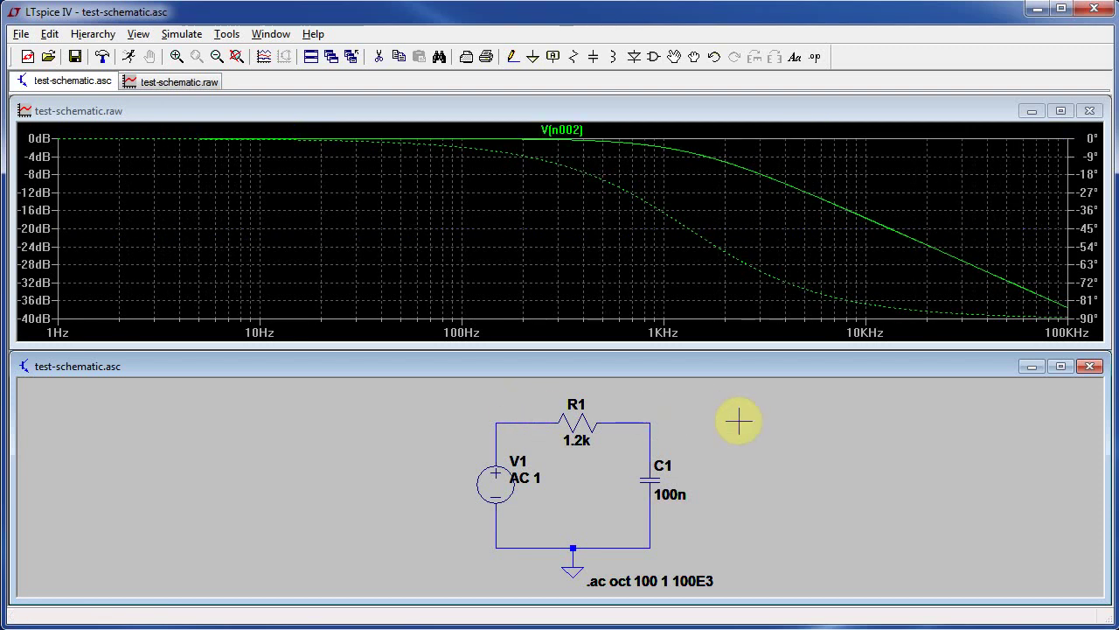